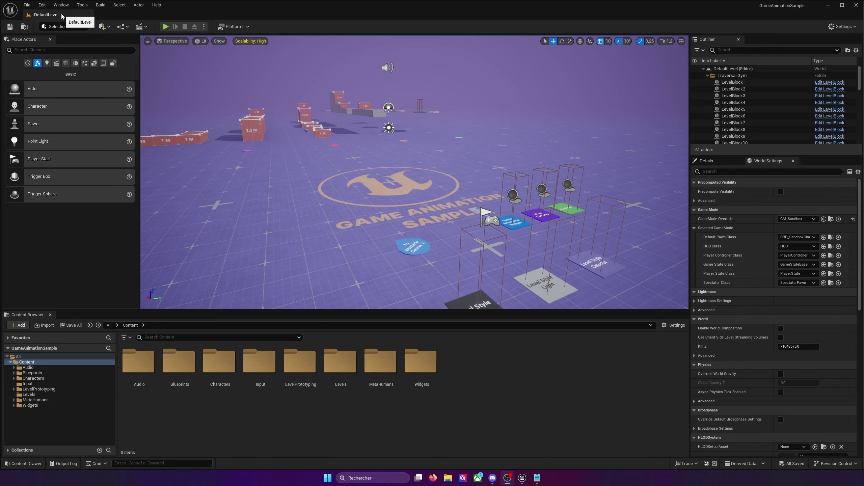
- Play-test the gym level as the mannequin with Alt+P, stop with Esc, and reframe the camera
{"action": "right_click_drag", "start_coordinate": [408, 170], "coordinate": [408, 170]}
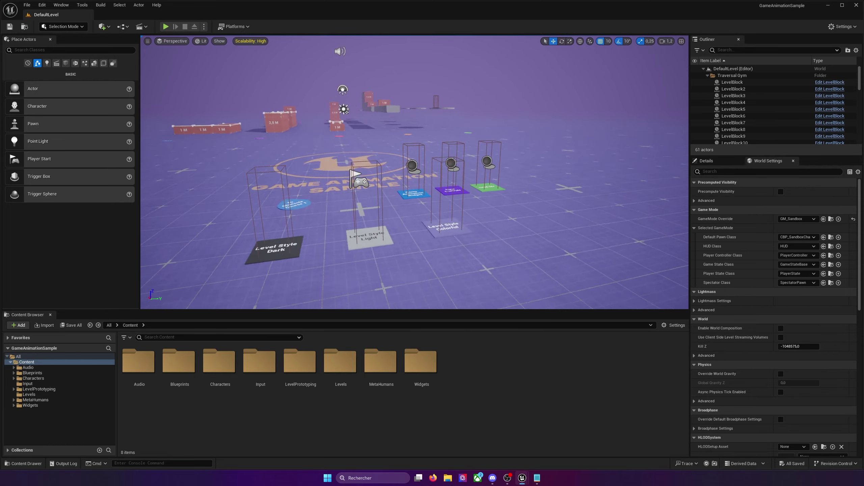
{"action": "key", "text": "alt+p"}
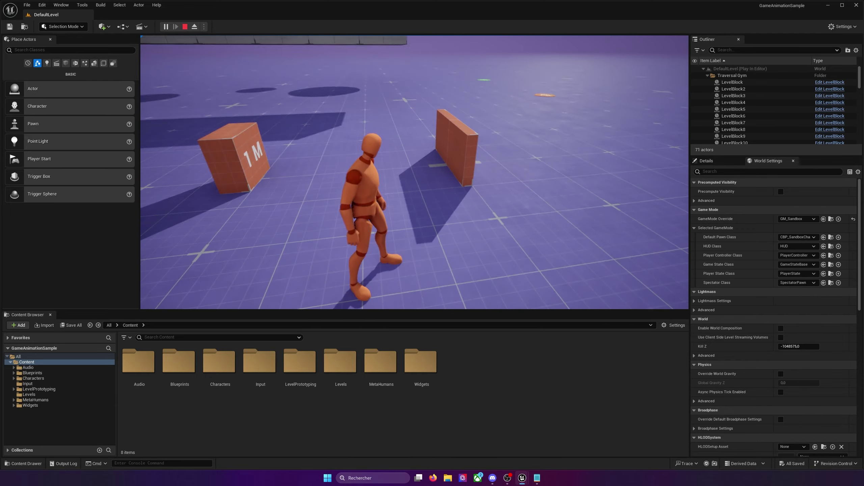
{"action": "key", "text": "Escape"}
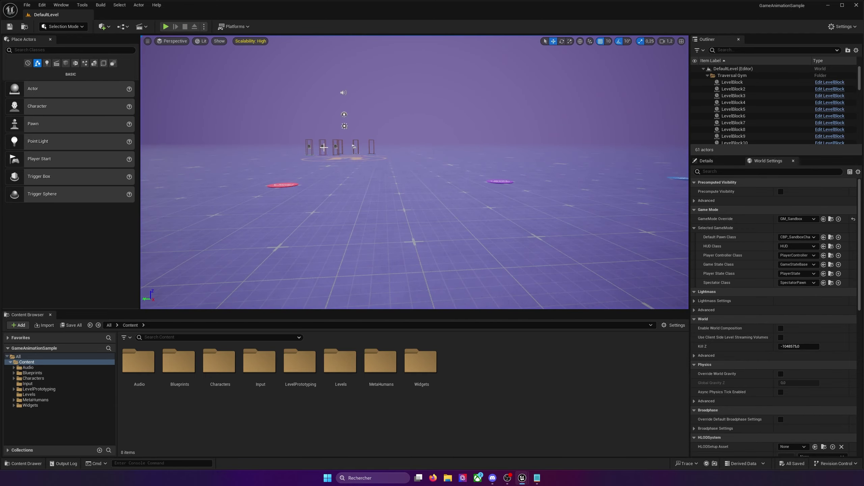
{"action": "right_click_drag", "start_coordinate": [335, 129], "coordinate": [334, 140]}
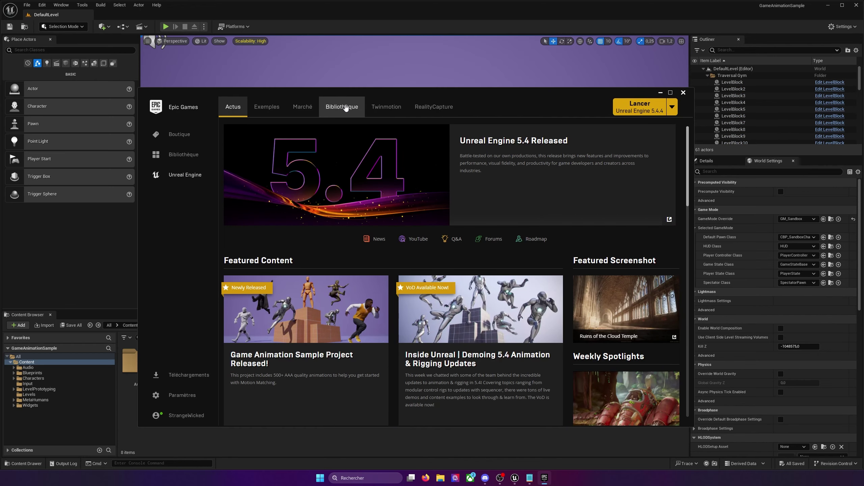
- Search the launcher library's vault for 'game animation'
{"action": "left_click", "coordinate": [343, 106]}
{"action": "scroll", "coordinate": [489, 188], "scroll_direction": "down", "scroll_amount": 10}
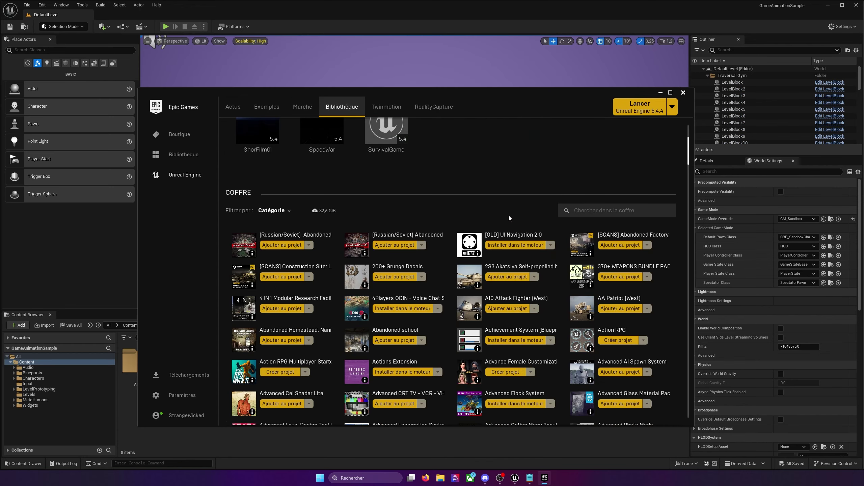
{"action": "type", "text": "gam"}
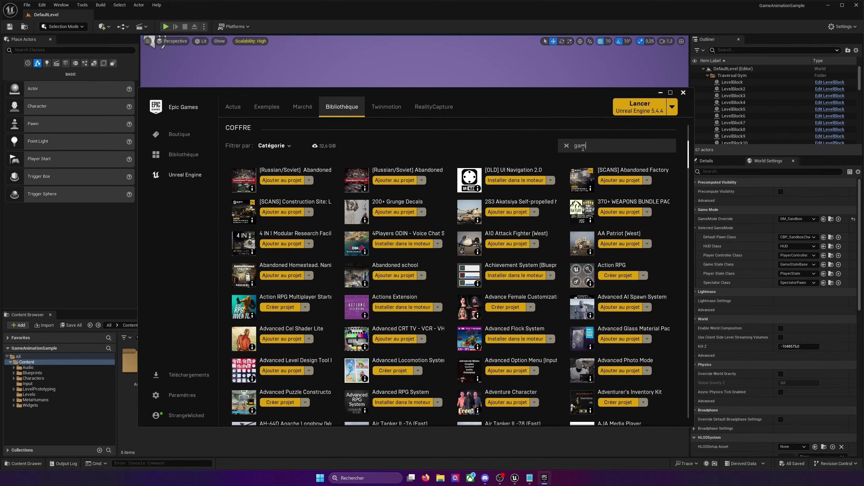
{"action": "type", "text": "e animation"}
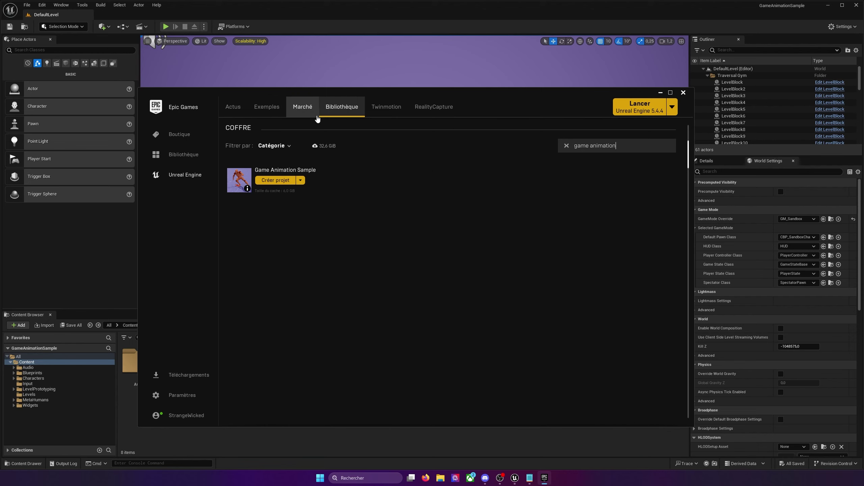
- Search the Marketplace for the Game Animation Sample, then close the launcher
{"action": "left_click", "coordinate": [308, 110]}
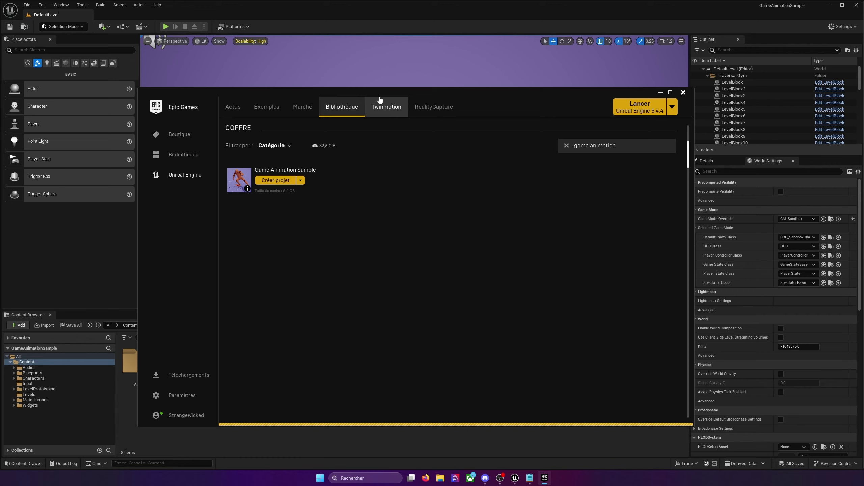
{"action": "left_click", "coordinate": [551, 198]}
{"action": "type", "text": "game a"}
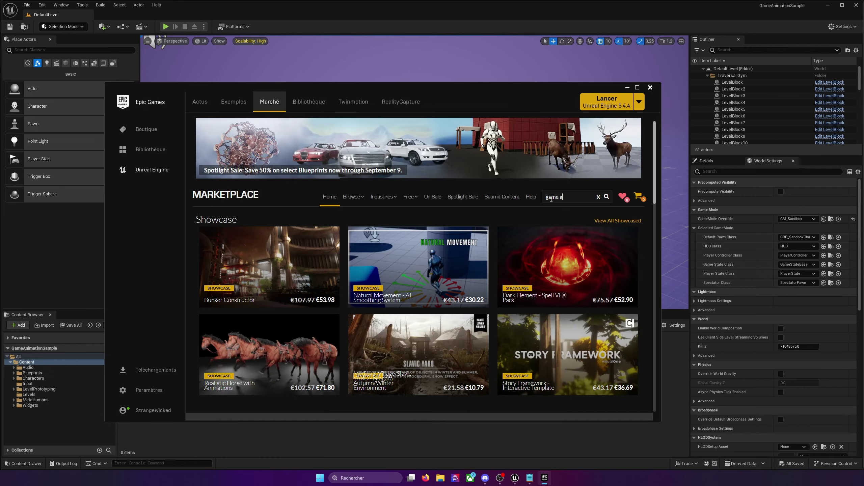
{"action": "type", "text": "nimation sample"}
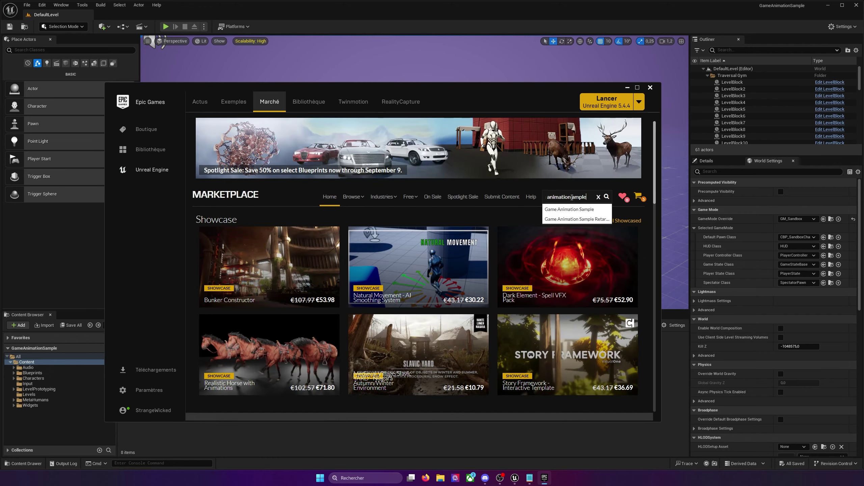
{"action": "key", "text": "Return"}
{"action": "scroll", "coordinate": [354, 232], "scroll_direction": "down", "scroll_amount": 1}
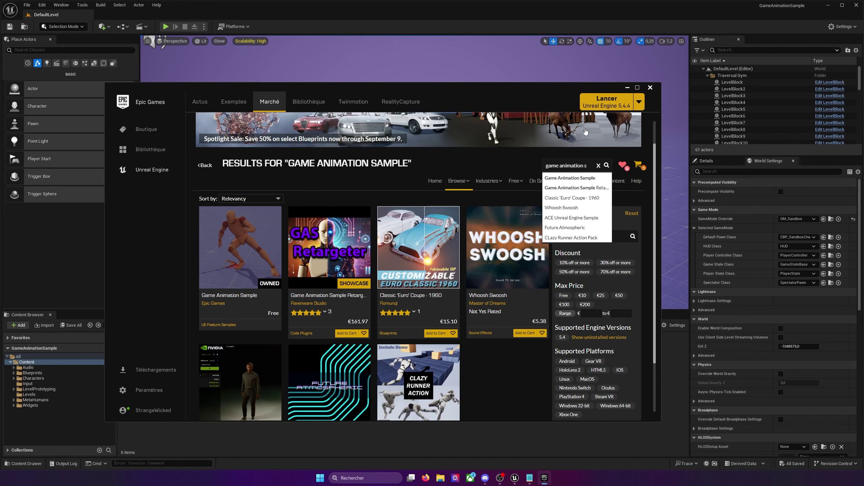
{"action": "left_click", "coordinate": [650, 87]}
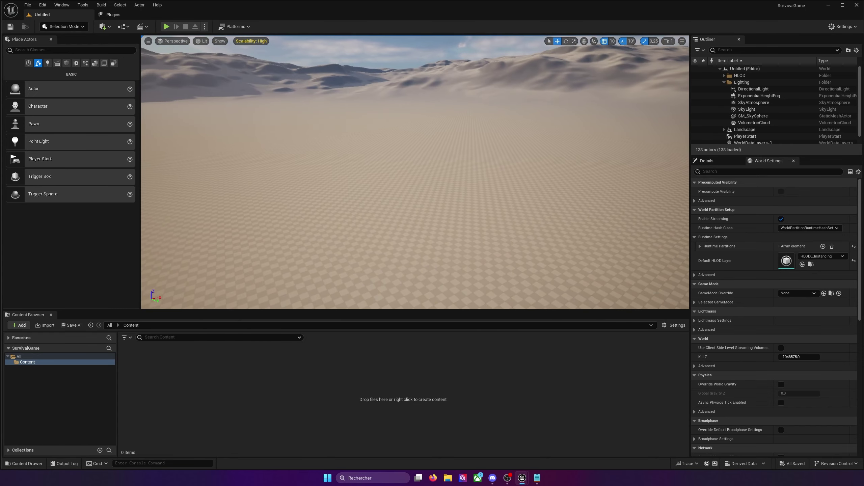
- Lower the camera over the landscape, close the Plugins tab, and reopen it via Edit > Plugins
{"action": "right_click_drag", "start_coordinate": [415, 172], "coordinate": [415, 164]}
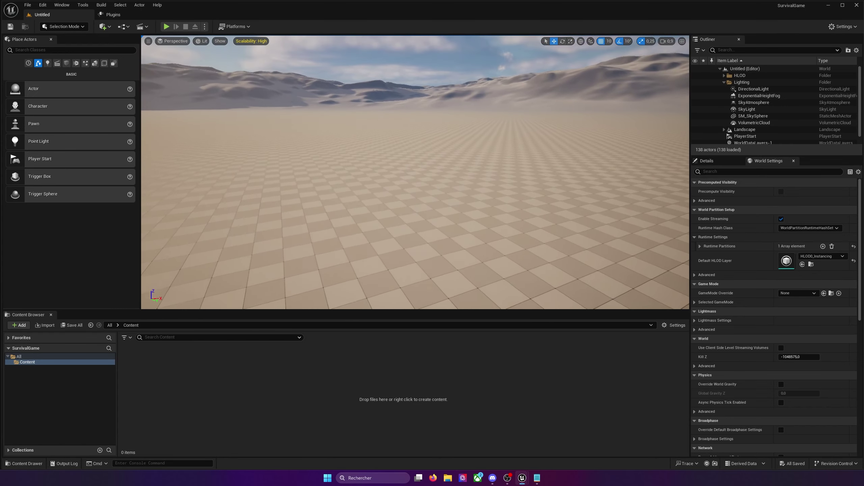
{"action": "right_click_drag", "start_coordinate": [352, 183], "coordinate": [351, 183]}
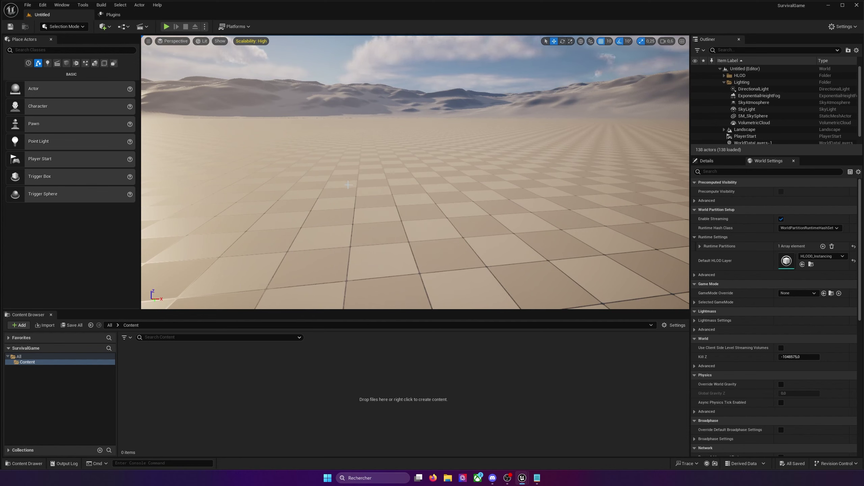
{"action": "mouse_move", "coordinate": [520, 479]}
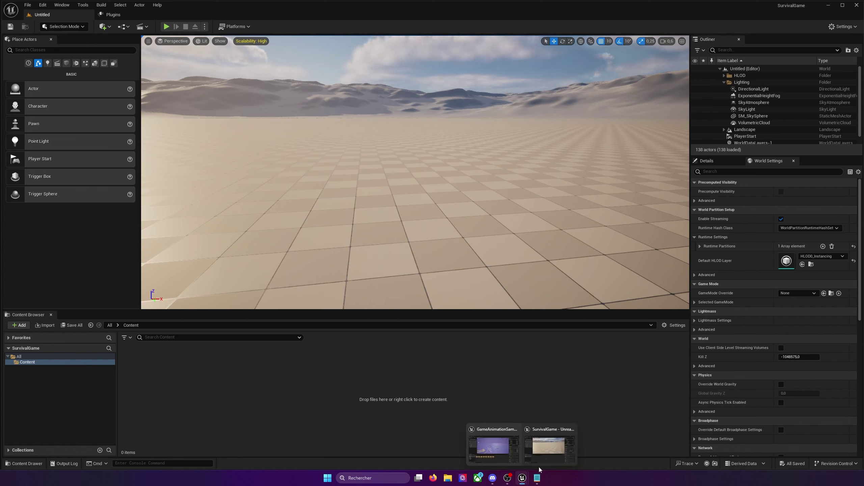
{"action": "left_click_drag", "start_coordinate": [109, 15], "coordinate": [52, 19]}
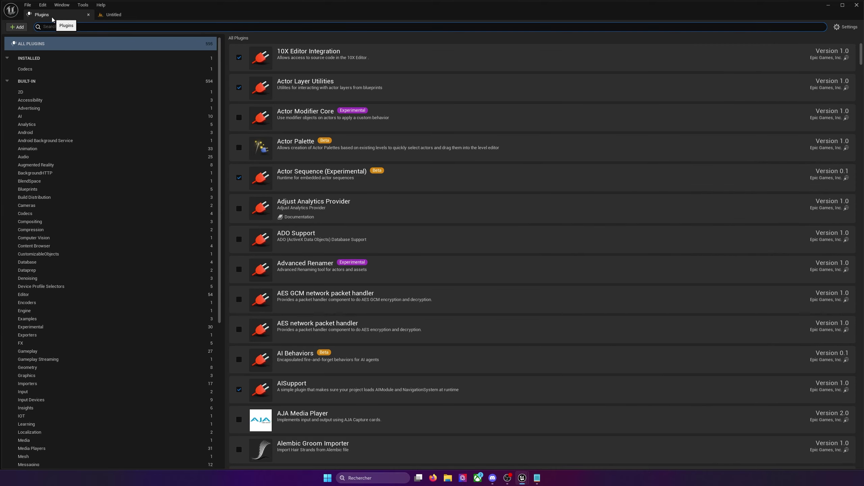
{"action": "middle_click", "coordinate": [52, 20]}
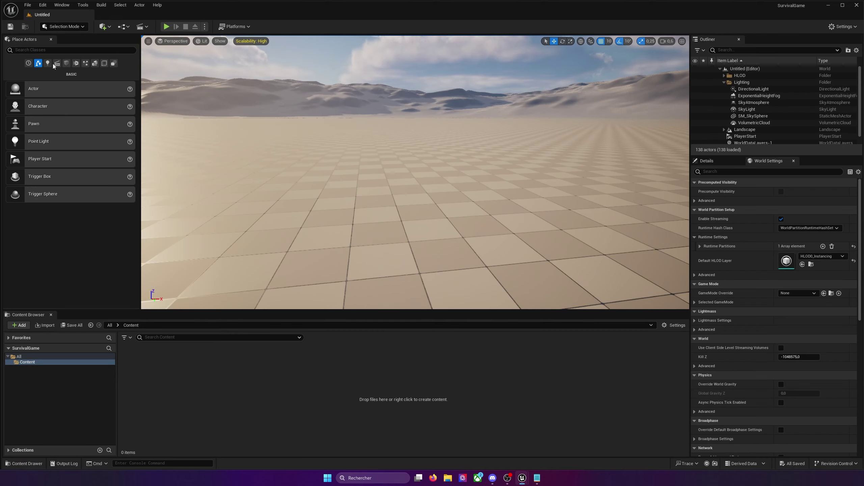
{"action": "left_click", "coordinate": [43, 6]}
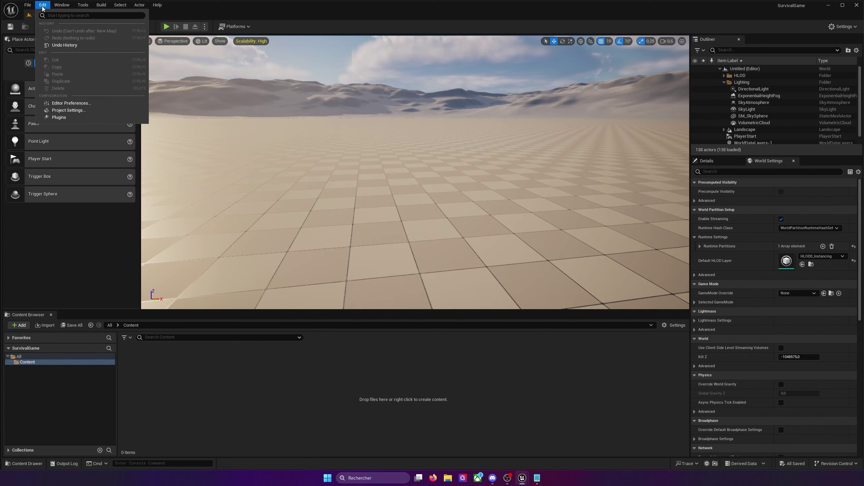
{"action": "left_click", "coordinate": [65, 117]}
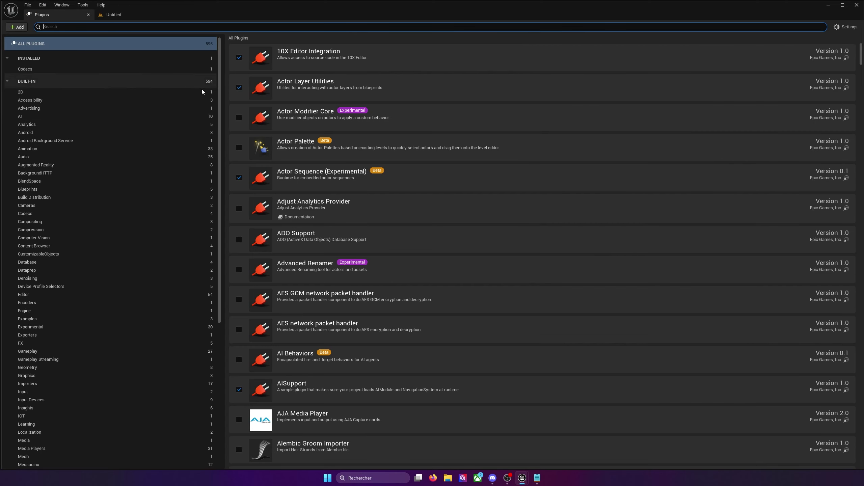
- Place the Plugin Survival notes beside the plugin list and focus the plugin search box
{"action": "mouse_move", "coordinate": [218, 69]}
{"action": "left_mouse_down"}
{"action": "mouse_move", "coordinate": [211, 211]}
{"action": "mouse_move", "coordinate": [216, 56]}
{"action": "left_mouse_up"}
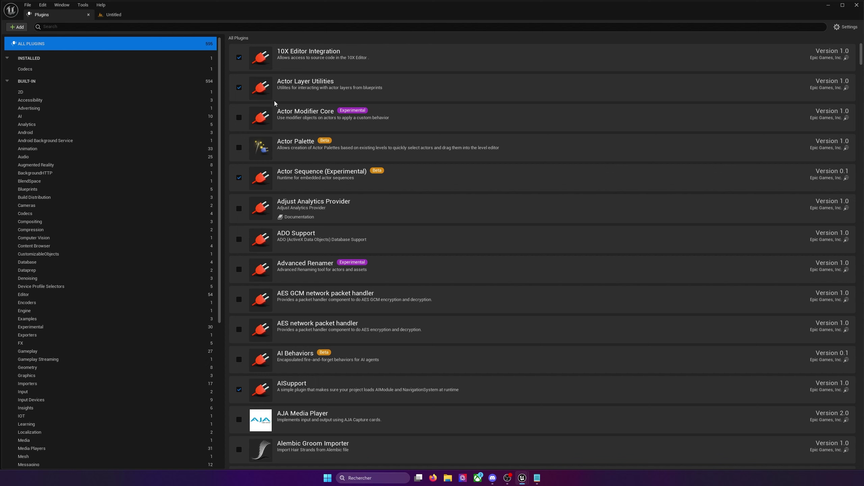
{"action": "left_click", "coordinate": [185, 27]}
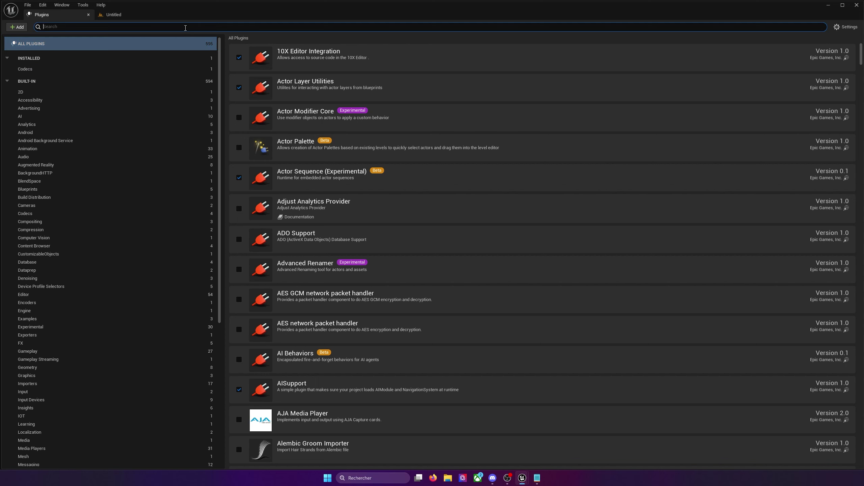
{"action": "left_click", "coordinate": [537, 478]}
{"action": "left_click_drag", "start_coordinate": [426, 116], "coordinate": [553, 119]}
{"action": "left_click_drag", "start_coordinate": [490, 200], "coordinate": [437, 159]}
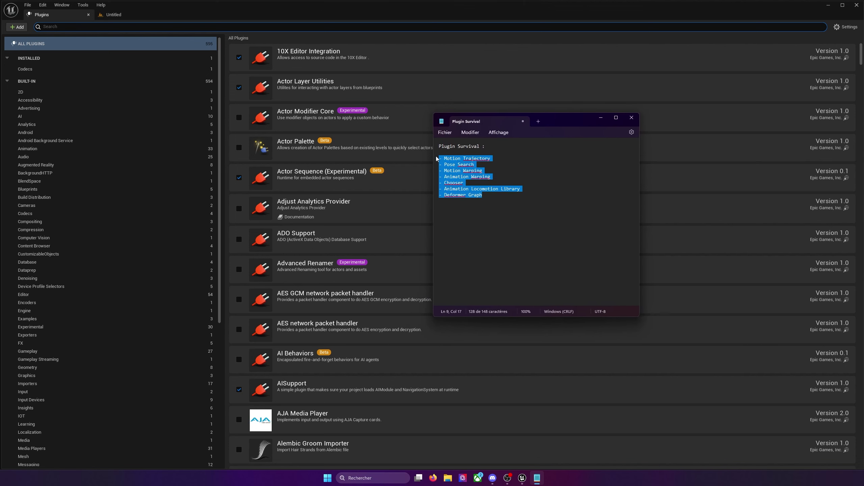
{"action": "mouse_move", "coordinate": [556, 119]}
{"action": "left_mouse_down"}
{"action": "mouse_move", "coordinate": [490, 137]}
{"action": "mouse_move", "coordinate": [600, 131]}
{"action": "left_mouse_up"}
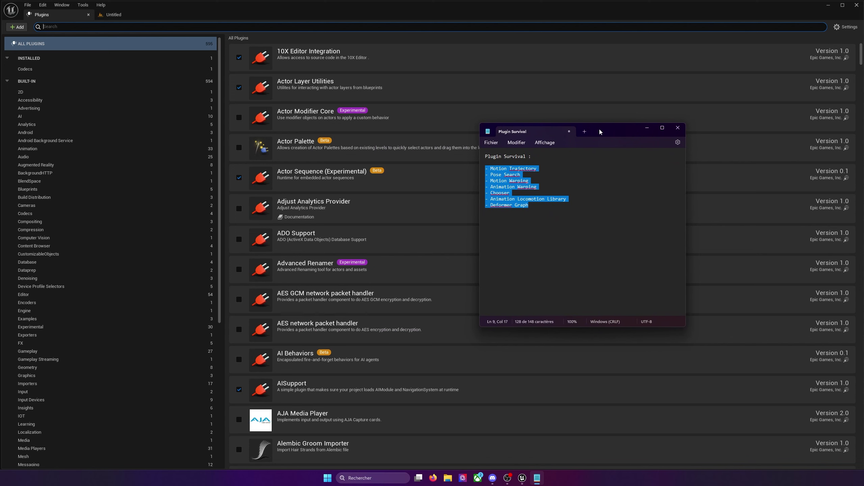
{"action": "mouse_move", "coordinate": [600, 131]}
{"action": "left_mouse_down"}
{"action": "mouse_move", "coordinate": [142, 49]}
{"action": "mouse_move", "coordinate": [244, 77]}
{"action": "mouse_move", "coordinate": [550, 117]}
{"action": "left_mouse_up"}
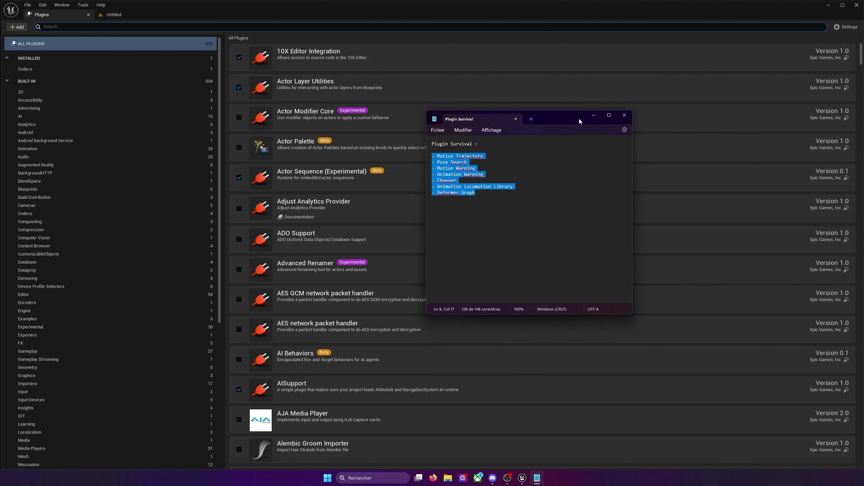
{"action": "left_click", "coordinate": [593, 115]}
{"action": "left_click", "coordinate": [238, 27]}
- Enable the experimental Motion Trajectory plugin after searching 'Motion traj'
{"action": "type", "text": "Motion traj"}
{"action": "left_click", "coordinate": [239, 57]}
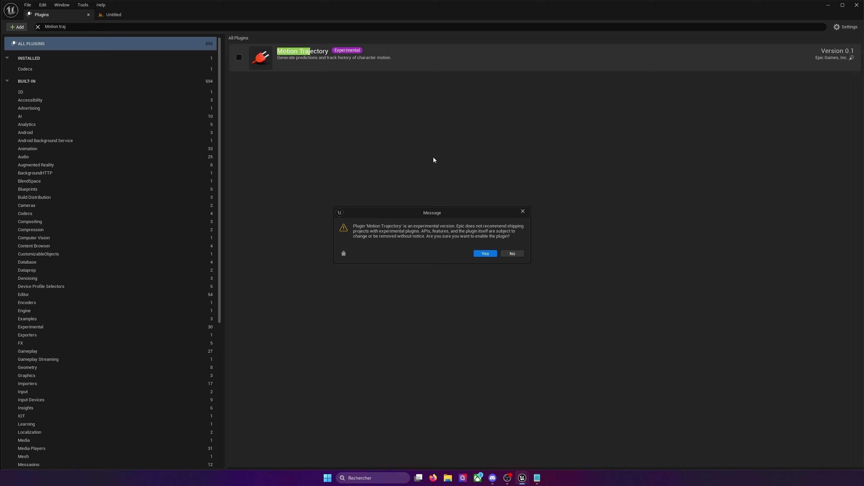
{"action": "left_click", "coordinate": [485, 253]}
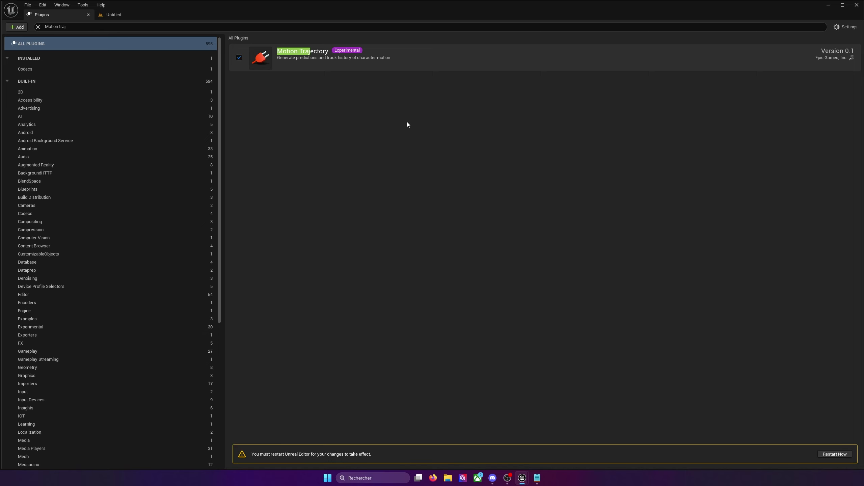
- Bring back the notes and search the plugins for 'Pose search'
{"action": "left_click", "coordinate": [537, 478]}
{"action": "left_click_drag", "start_coordinate": [548, 114], "coordinate": [497, 118]}
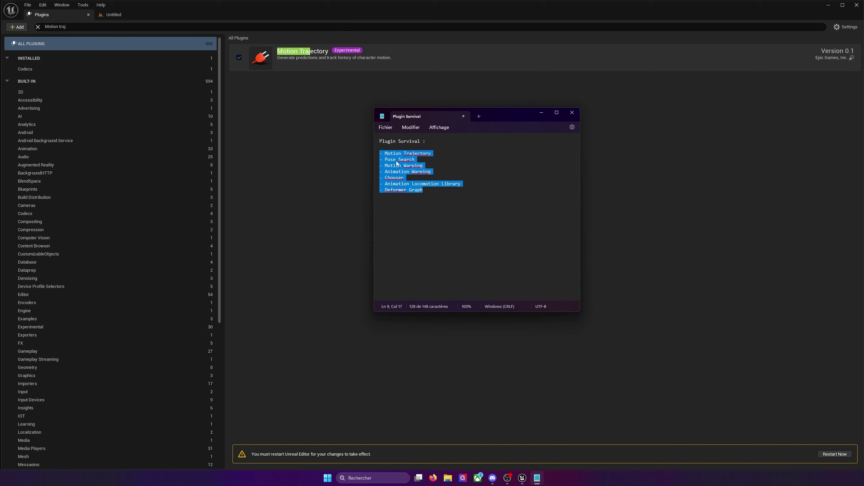
{"action": "left_click", "coordinate": [541, 113]}
{"action": "type", "text": "Pose search"}
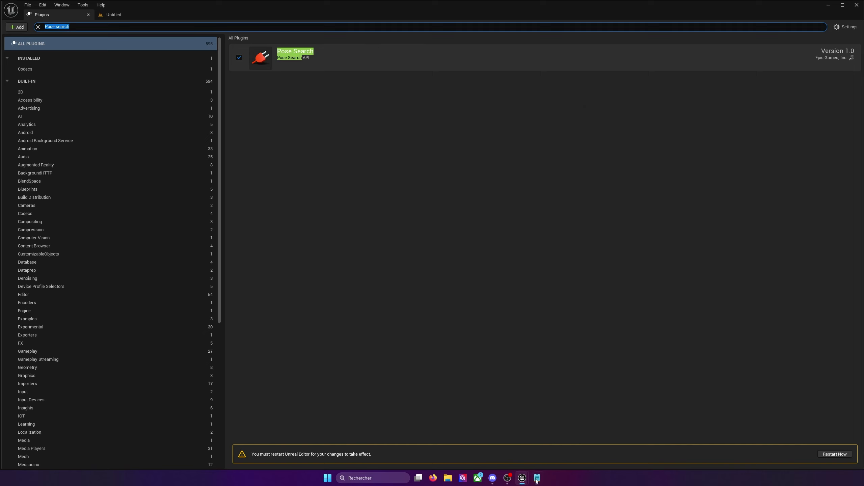
- Search 'warping' and enable the Animation Warping and Motion Warping plugins
{"action": "left_click", "coordinate": [536, 478]}
{"action": "left_click", "coordinate": [415, 160]}
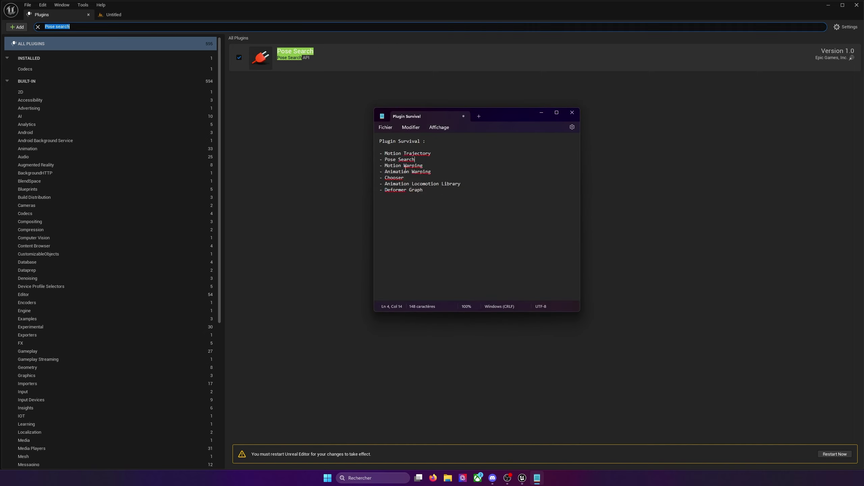
{"action": "left_click", "coordinate": [541, 113]}
{"action": "left_click", "coordinate": [98, 28]}
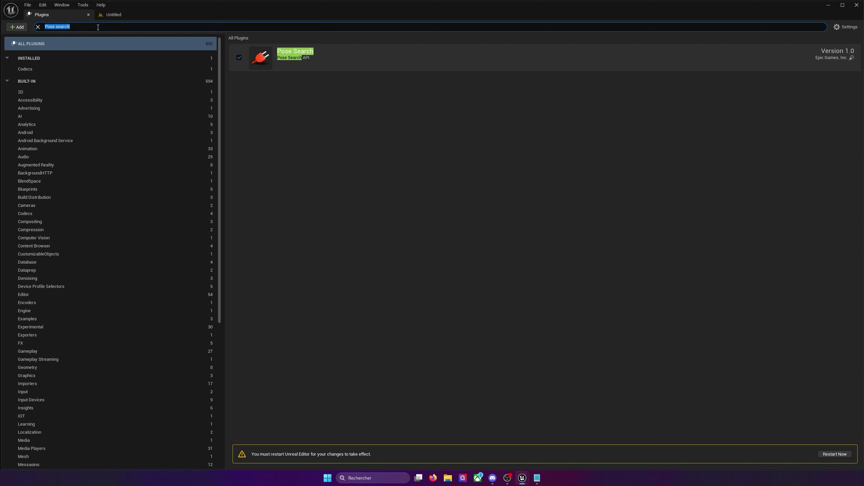
{"action": "type", "text": "warping"}
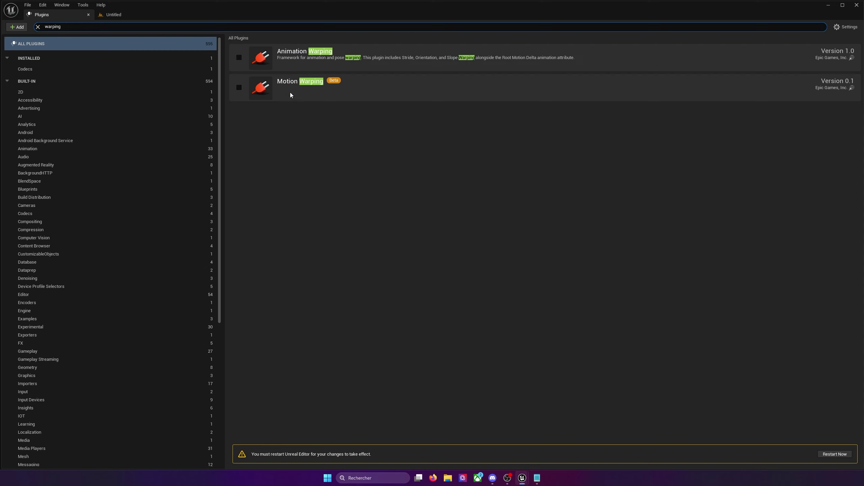
{"action": "left_click", "coordinate": [239, 57]}
{"action": "left_click", "coordinate": [239, 87]}
- Search for Chooser and 'animation loco', enabling the Animation Locomotion Library plugin
{"action": "key", "text": "alt+Tab"}
{"action": "type", "text": "Chooser"}
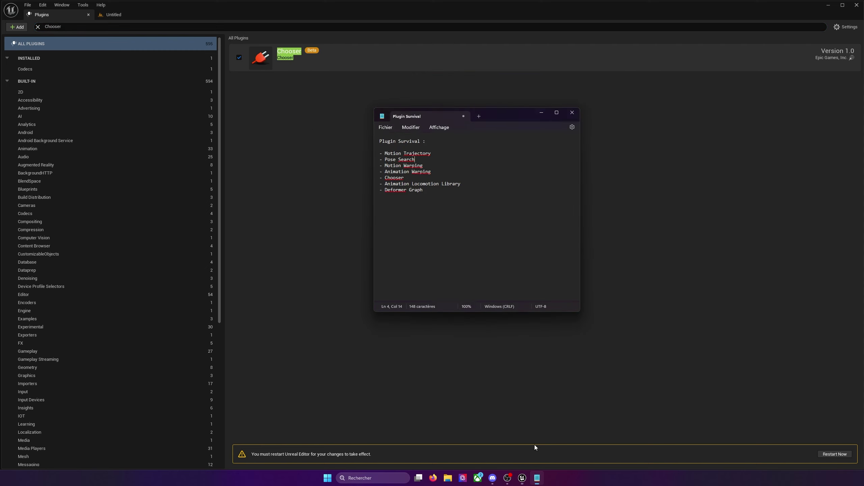
{"action": "left_click", "coordinate": [542, 112]}
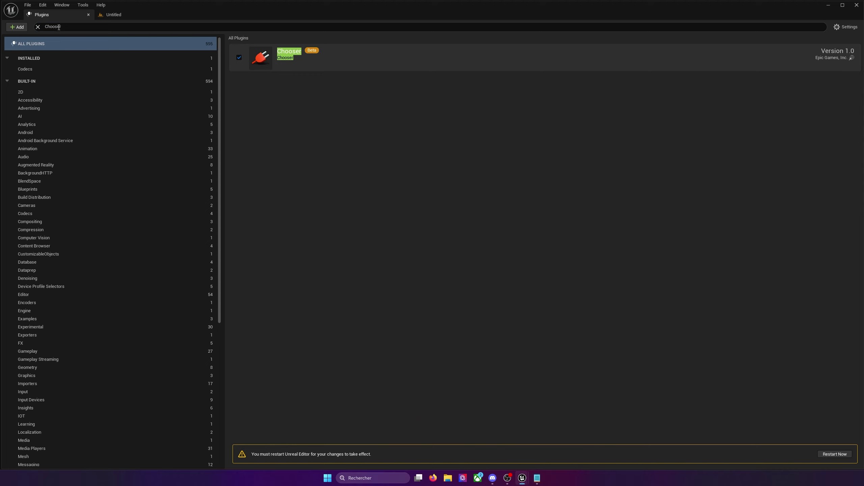
{"action": "double_click", "coordinate": [52, 26]}
{"action": "type", "text": "animation loco"}
{"action": "left_click", "coordinate": [239, 57]}
{"action": "left_click", "coordinate": [484, 257]}
- Enable the Beta Deformer Graph plugin, accept its warning, and restart the editor
{"action": "left_click", "coordinate": [535, 480]}
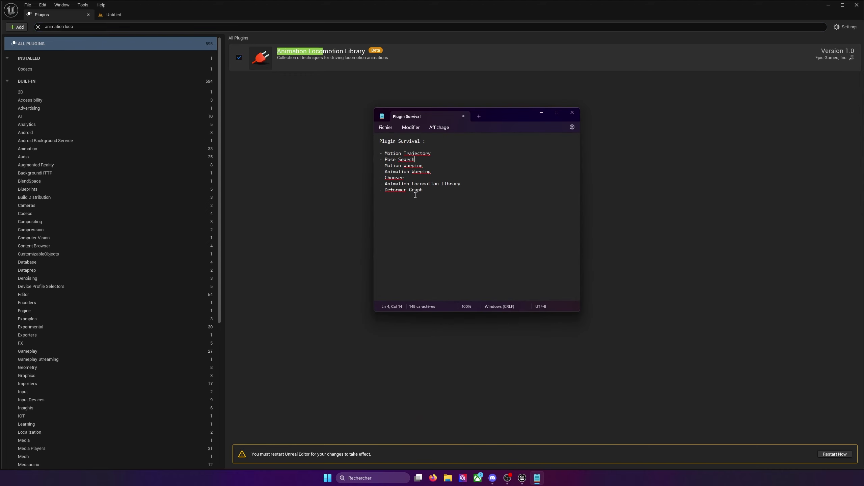
{"action": "left_click_drag", "start_coordinate": [423, 190], "coordinate": [369, 190]}
{"action": "left_click", "coordinate": [572, 112]}
{"action": "double_click", "coordinate": [52, 26]}
{"action": "type", "text": "deformer"}
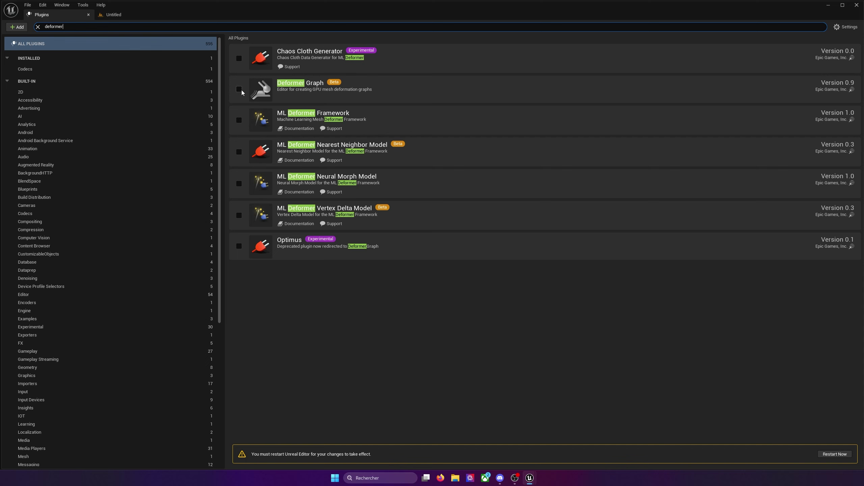
{"action": "left_click", "coordinate": [239, 89]}
{"action": "left_click", "coordinate": [484, 256]}
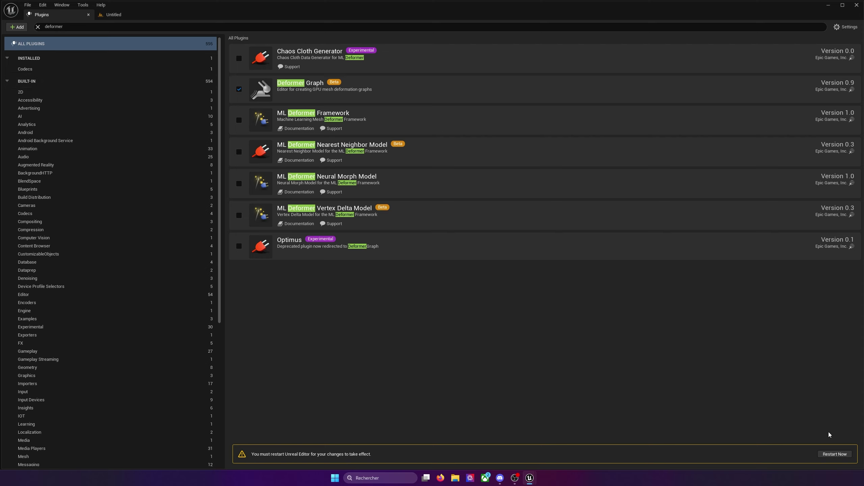
{"action": "left_click", "coordinate": [832, 455]}
- Close the World Settings panel and leftover Plugins tab, then bring up the GameAnimationSample editor
{"action": "left_click", "coordinate": [835, 453]}
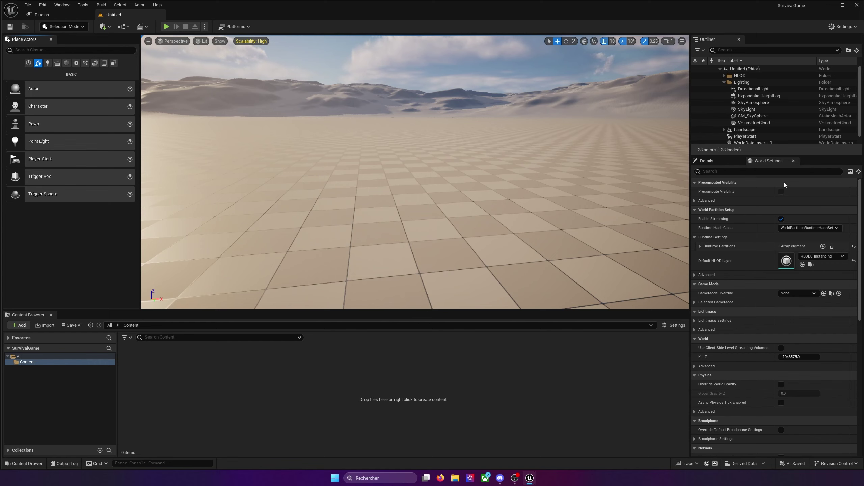
{"action": "left_click", "coordinate": [792, 161]}
{"action": "middle_click", "coordinate": [55, 18]}
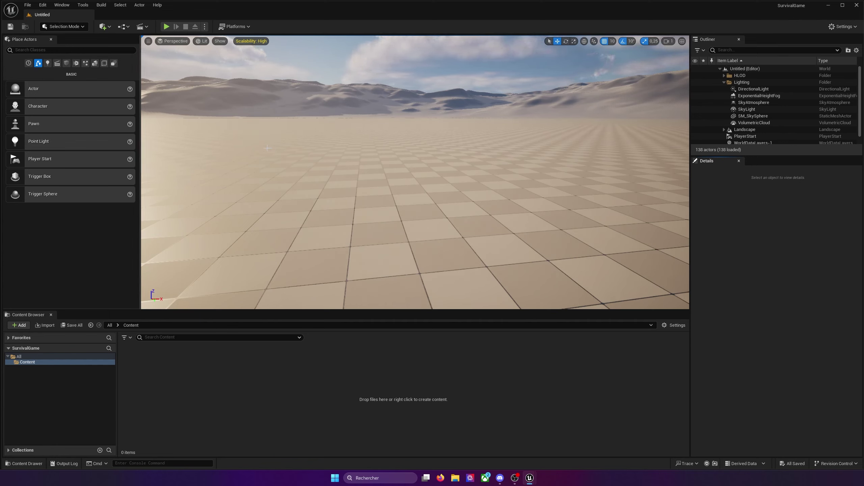
{"action": "mouse_move", "coordinate": [529, 478]}
{"action": "left_click", "coordinate": [505, 432]}
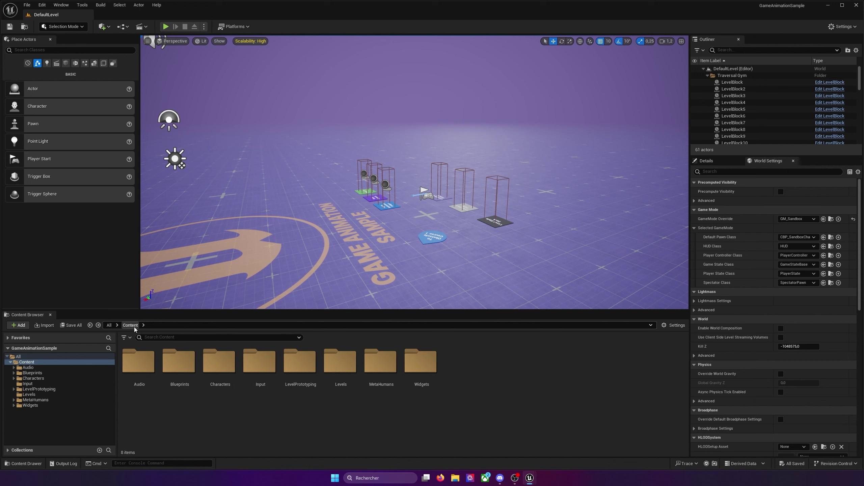
- Open the Blueprints folder and select the CBP_SandboxCharacter blueprint
{"action": "double_click", "coordinate": [179, 360]}
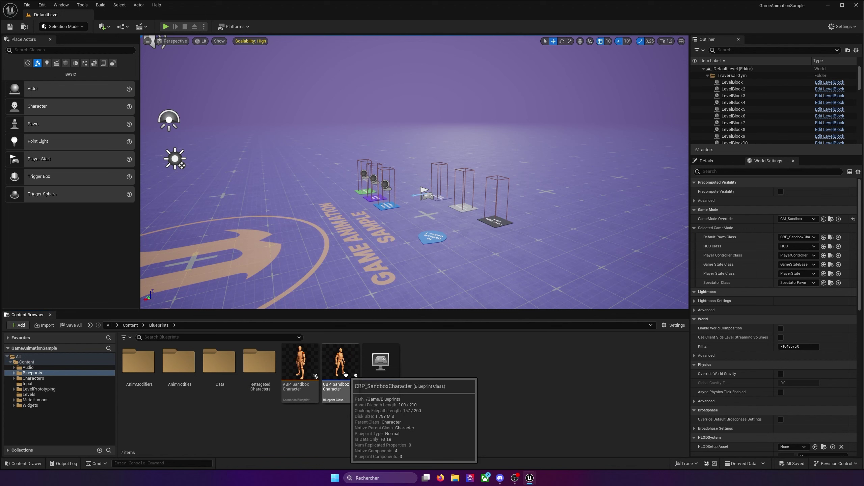
{"action": "left_click", "coordinate": [346, 378]}
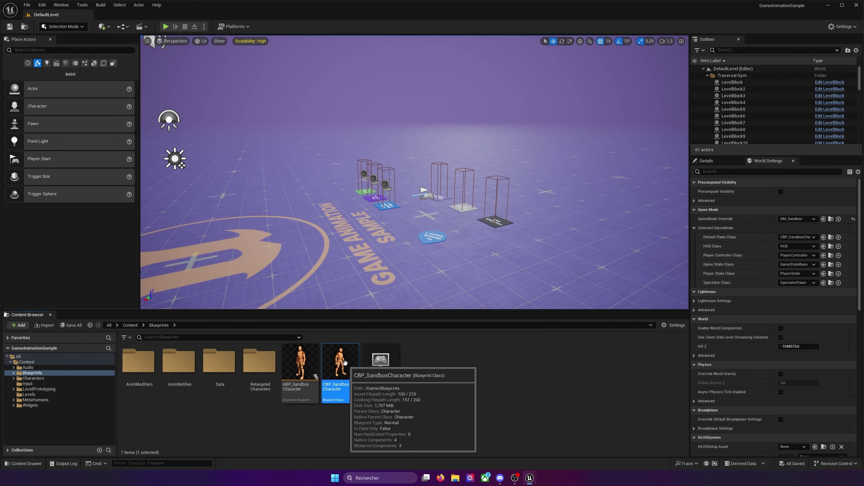
- Start migrating CBP_SandboxCharacter and accept the Asset Report's list of assets
{"action": "right_click", "coordinate": [347, 356]}
{"action": "mouse_move", "coordinate": [365, 255]}
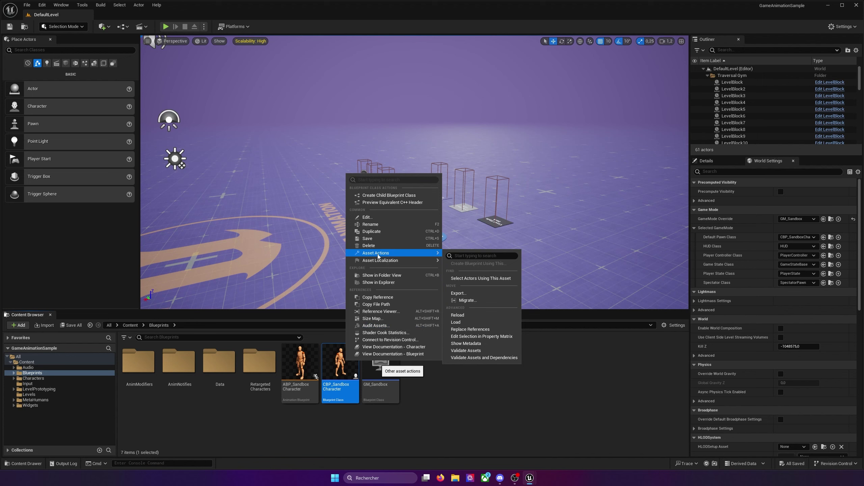
{"action": "left_click", "coordinate": [468, 300]}
{"action": "left_click_drag", "start_coordinate": [416, 147], "coordinate": [385, 136]}
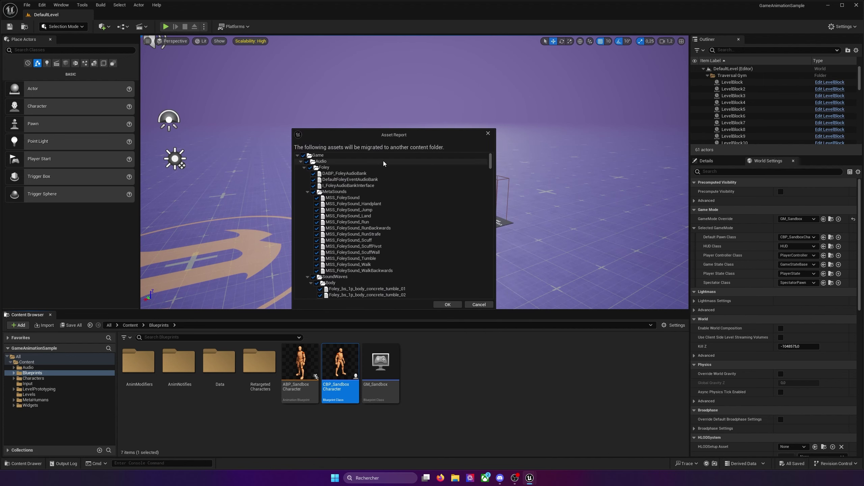
{"action": "mouse_move", "coordinate": [491, 162]}
{"action": "left_mouse_down"}
{"action": "mouse_move", "coordinate": [481, 284]}
{"action": "mouse_move", "coordinate": [438, 156]}
{"action": "left_mouse_up"}
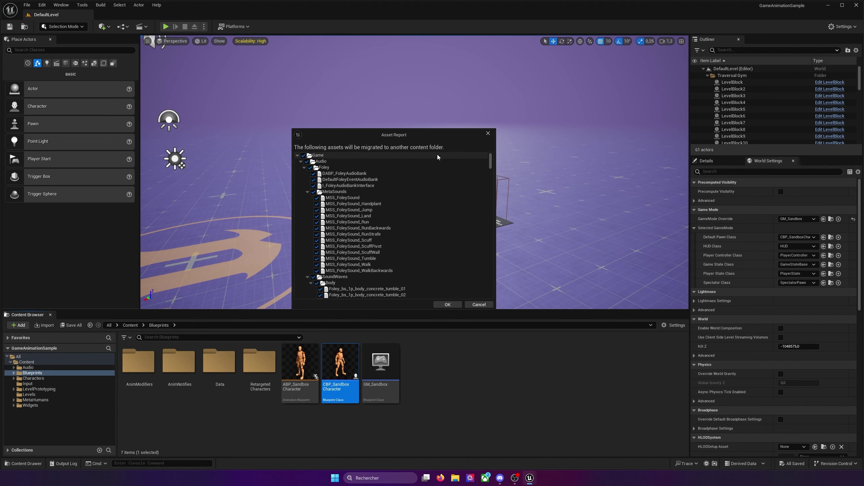
{"action": "left_click", "coordinate": [443, 305]}
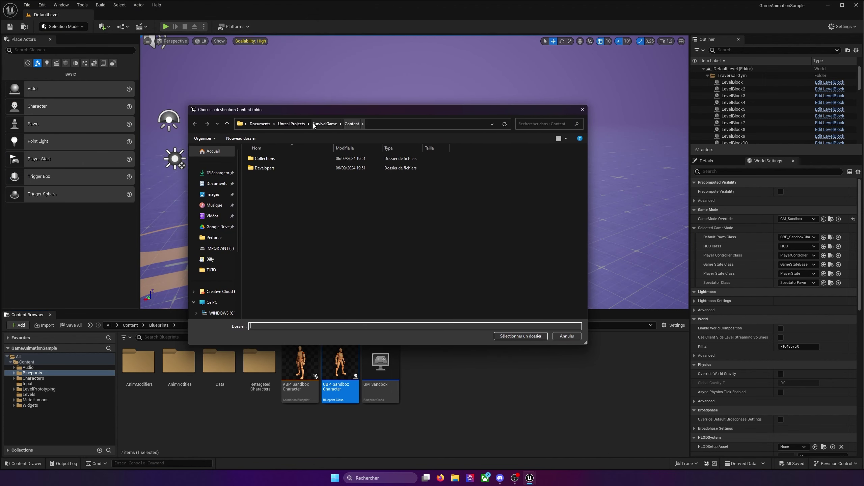
- Choose a new subfolder in SurvivalGame/Content as destination, then cancel the not-a-Content-folder warning
{"action": "left_click", "coordinate": [291, 124]}
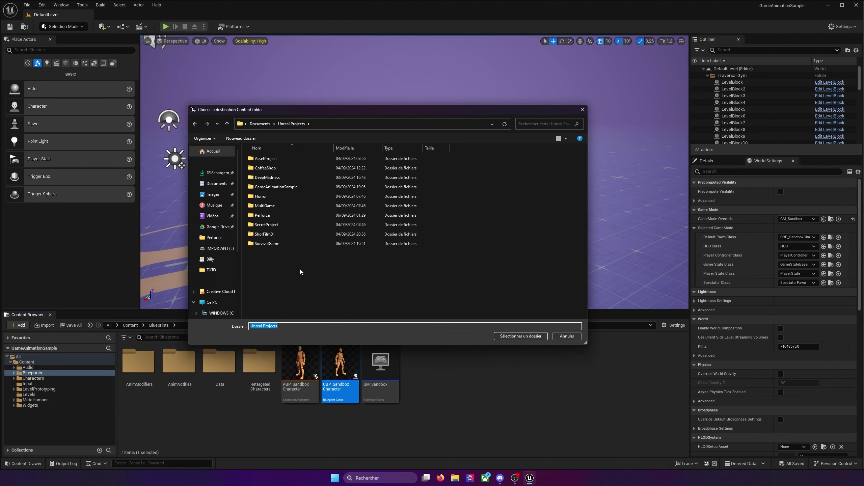
{"action": "double_click", "coordinate": [269, 244]}
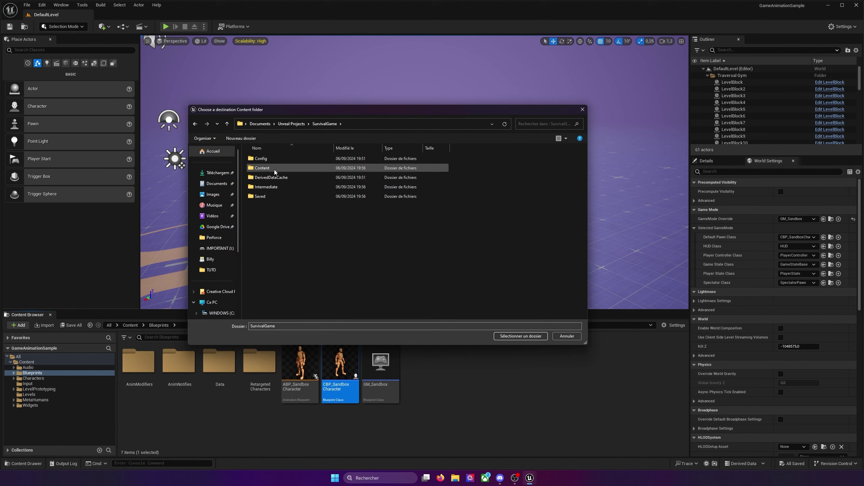
{"action": "double_click", "coordinate": [296, 168]}
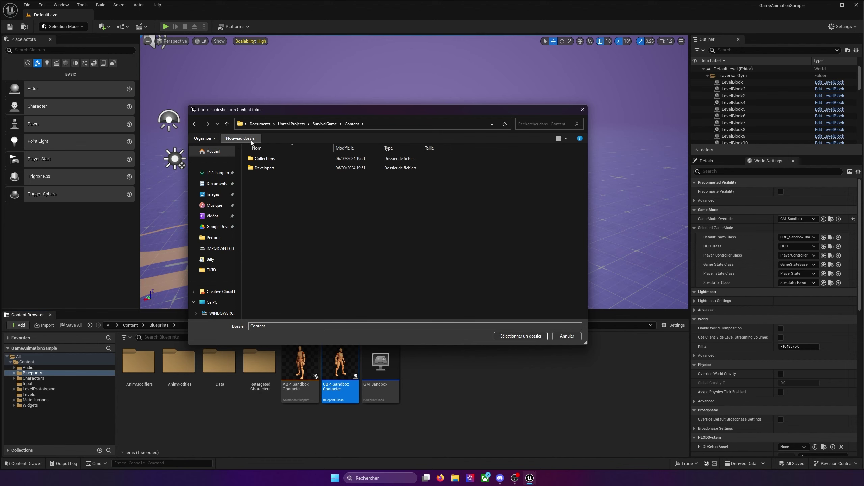
{"action": "left_click", "coordinate": [242, 138]}
{"action": "left_click", "coordinate": [271, 181]}
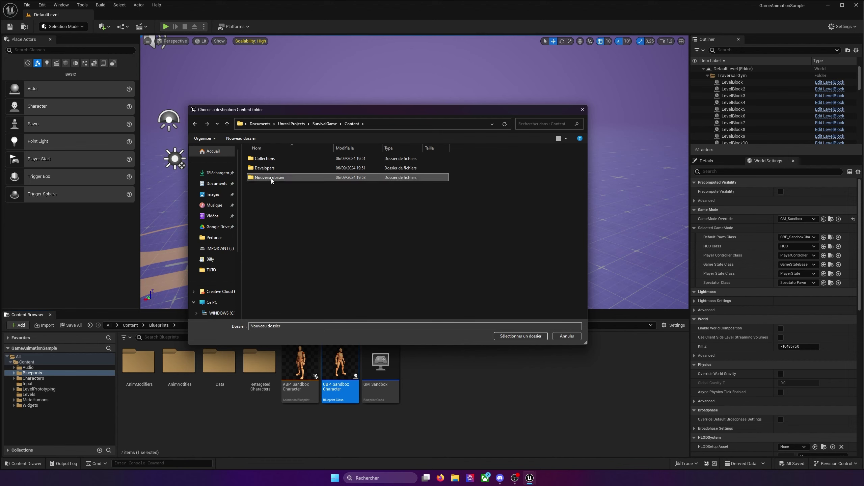
{"action": "key", "text": "Delete"}
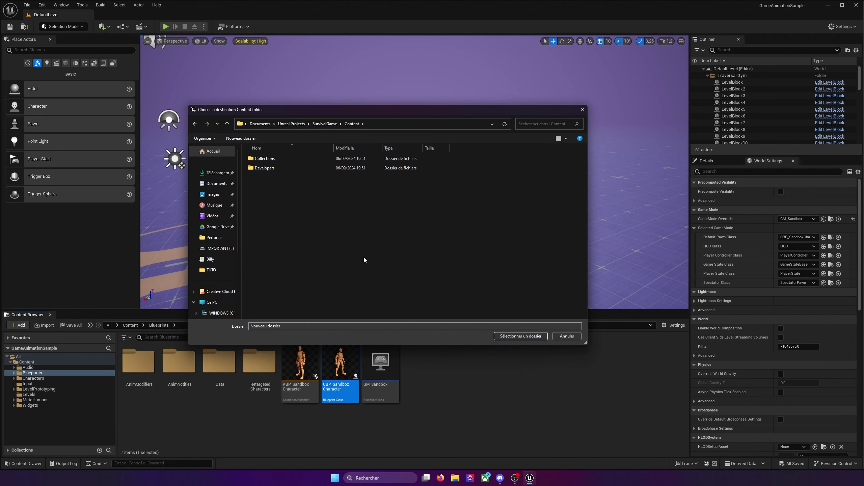
{"action": "left_click", "coordinate": [524, 336]}
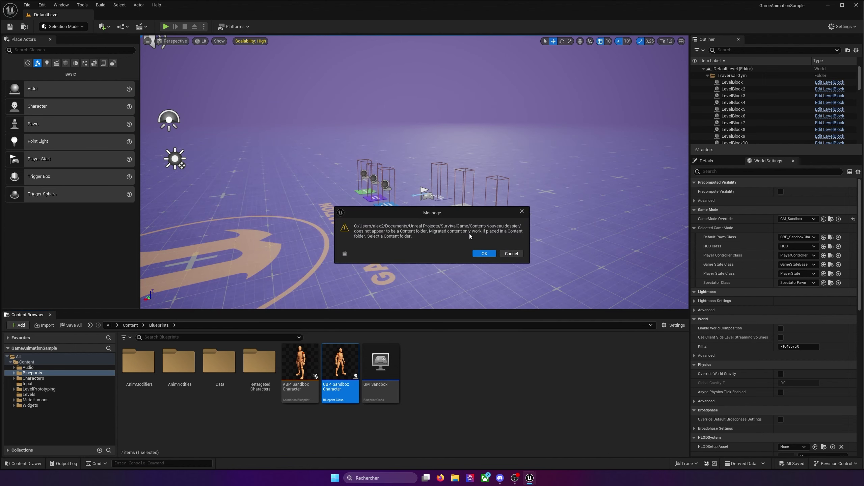
{"action": "left_click", "coordinate": [511, 253]}
- Migrate CBP_SandboxCharacter again with Unreal Projects/SurvivalGame/Content as the destination folder
{"action": "right_click", "coordinate": [347, 355]}
{"action": "mouse_move", "coordinate": [389, 255]}
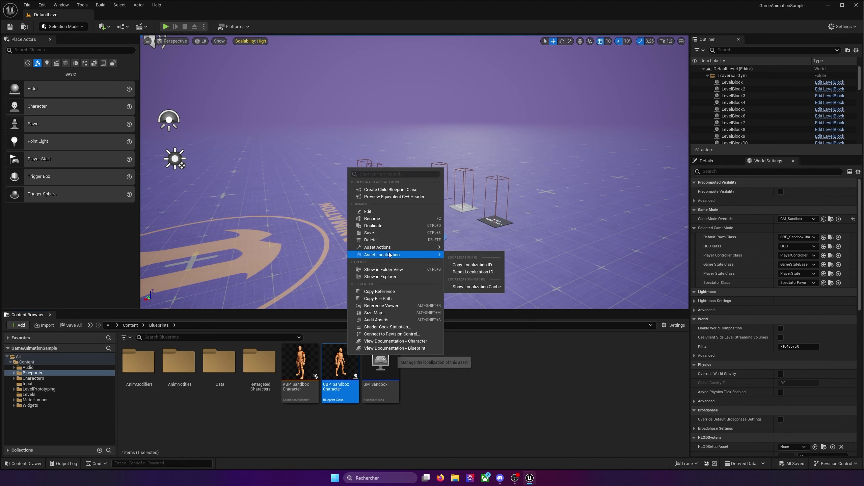
{"action": "left_click", "coordinate": [476, 295]}
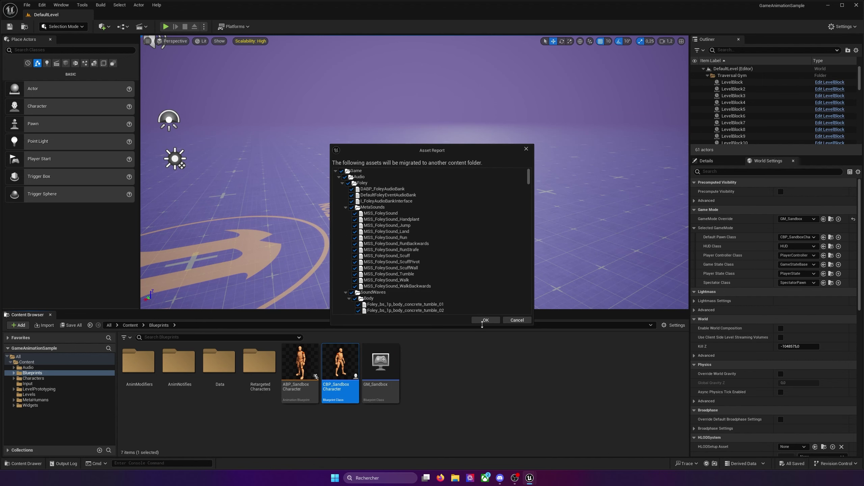
{"action": "left_click", "coordinate": [483, 321]}
{"action": "left_click", "coordinate": [277, 254]}
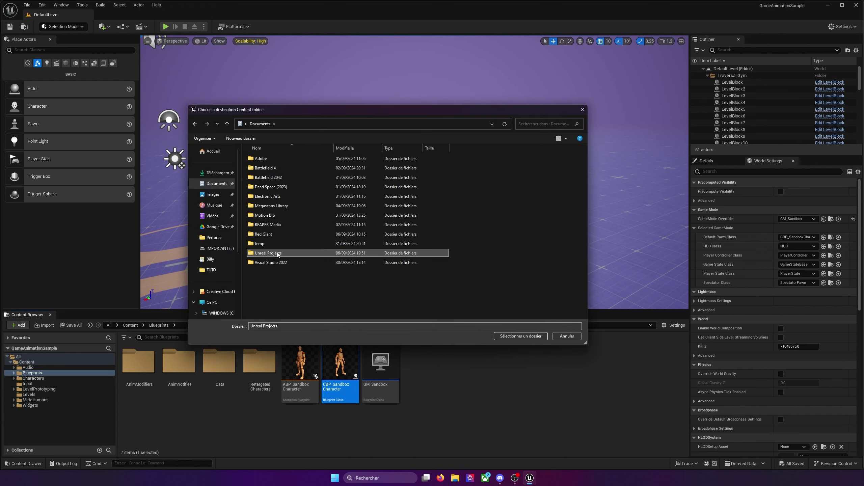
{"action": "double_click", "coordinate": [278, 253]}
{"action": "double_click", "coordinate": [273, 245]}
{"action": "left_click", "coordinate": [274, 169]}
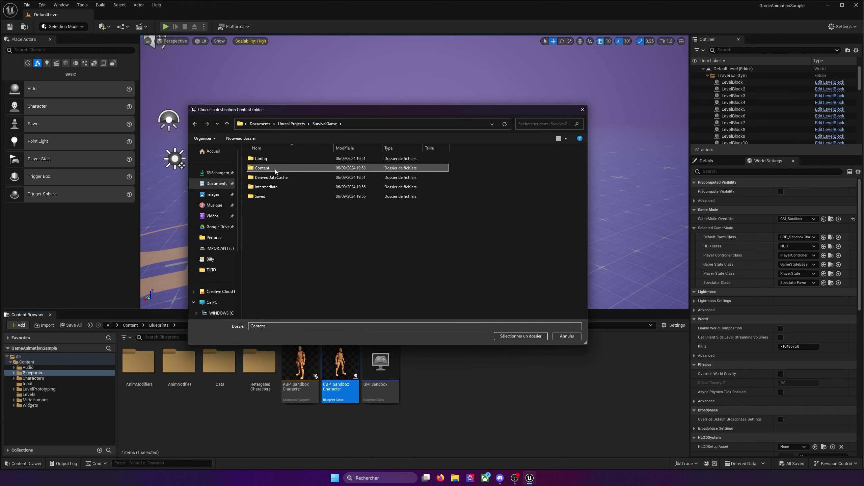
{"action": "double_click", "coordinate": [275, 168]}
{"action": "key", "text": "Return"}
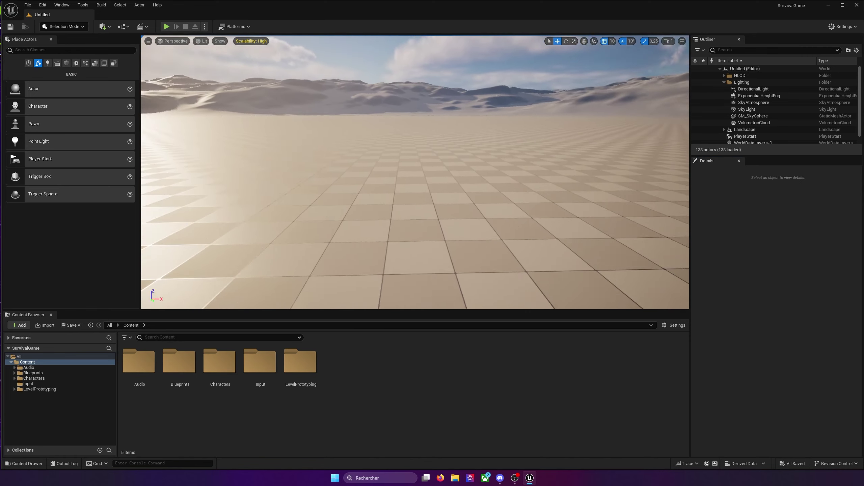
{"action": "left_click", "coordinate": [188, 366]}
{"action": "double_click", "coordinate": [189, 366]}
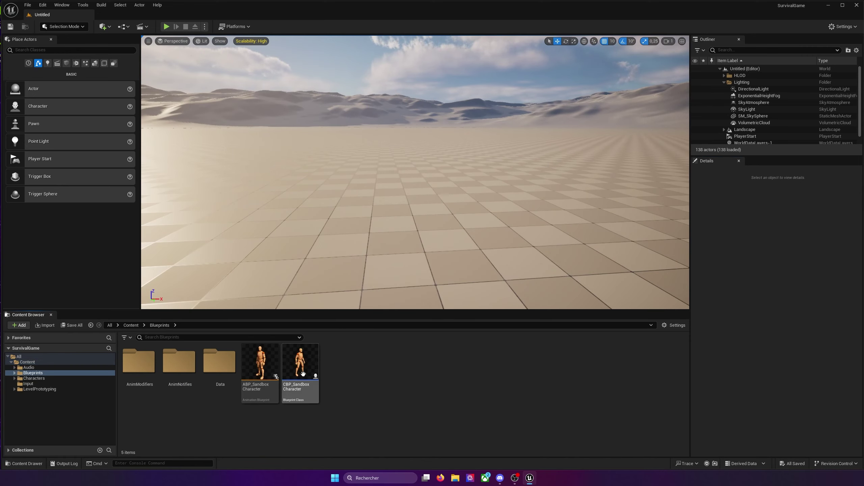
{"action": "double_click", "coordinate": [299, 362]}
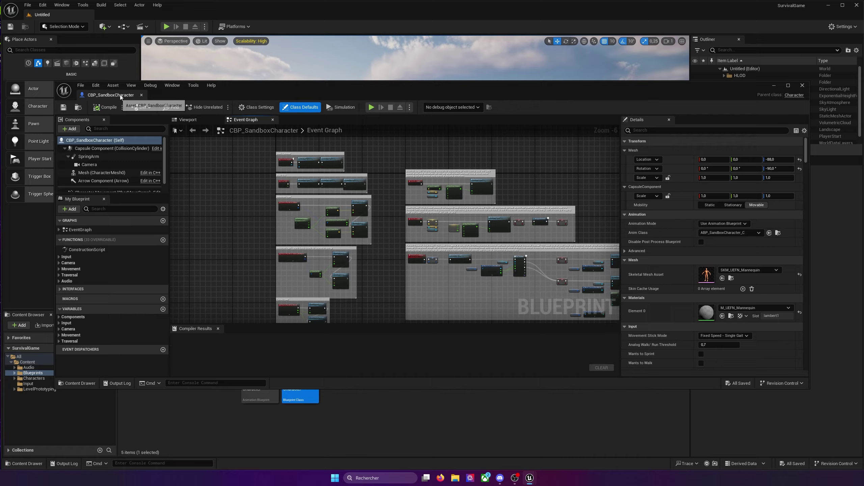
{"action": "left_click_drag", "start_coordinate": [113, 47], "coordinate": [136, 22]}
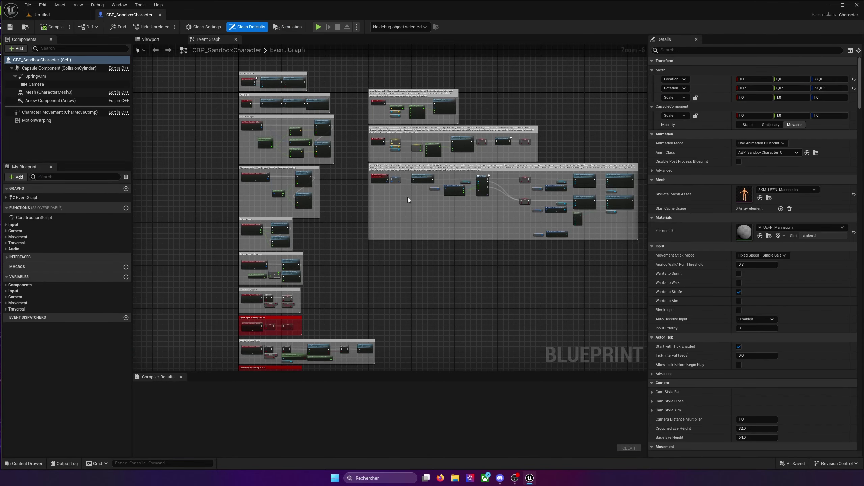
{"action": "left_click", "coordinate": [151, 39]}
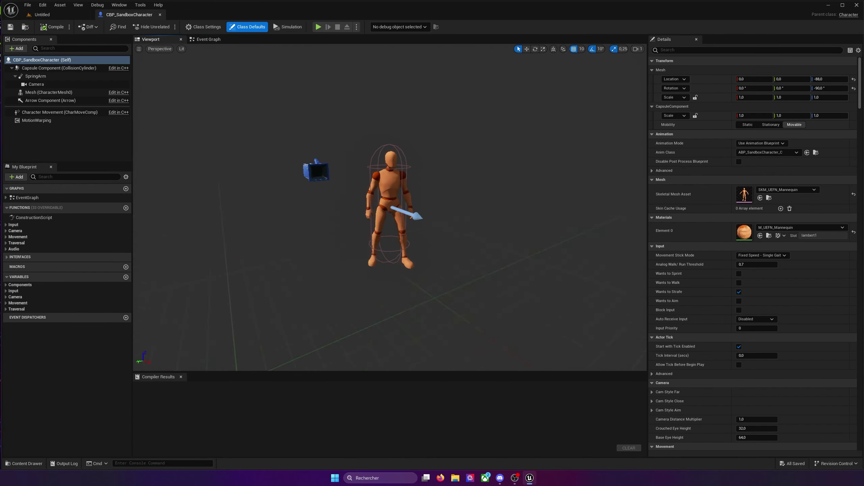
{"action": "left_click_drag", "start_coordinate": [389, 127], "coordinate": [389, 127]}
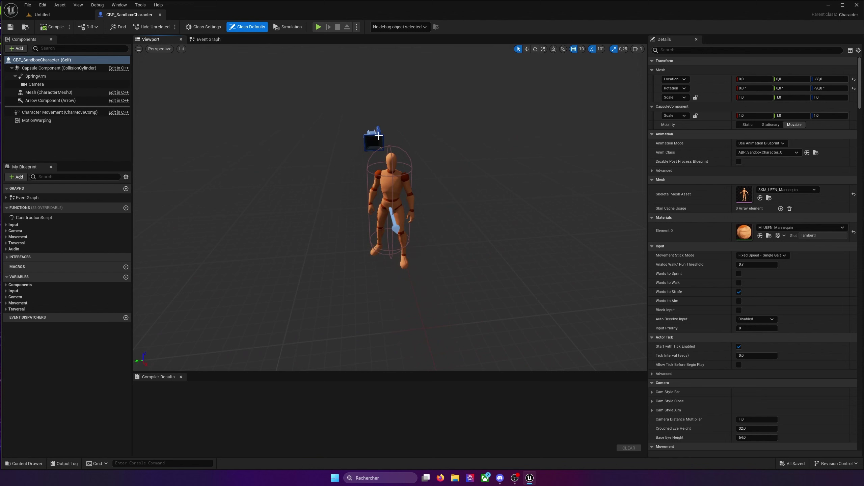
{"action": "left_click", "coordinate": [36, 84]}
{"action": "left_click", "coordinate": [48, 92]}
{"action": "left_click", "coordinate": [36, 76]}
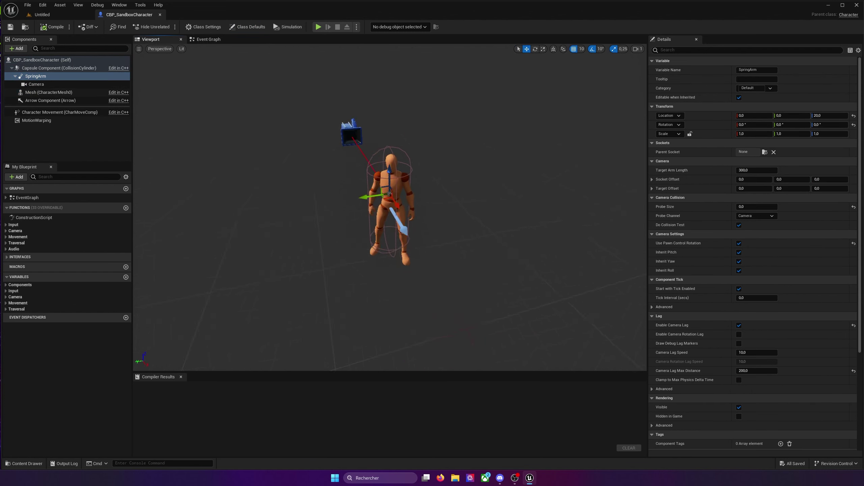
{"action": "left_click", "coordinate": [52, 15]}
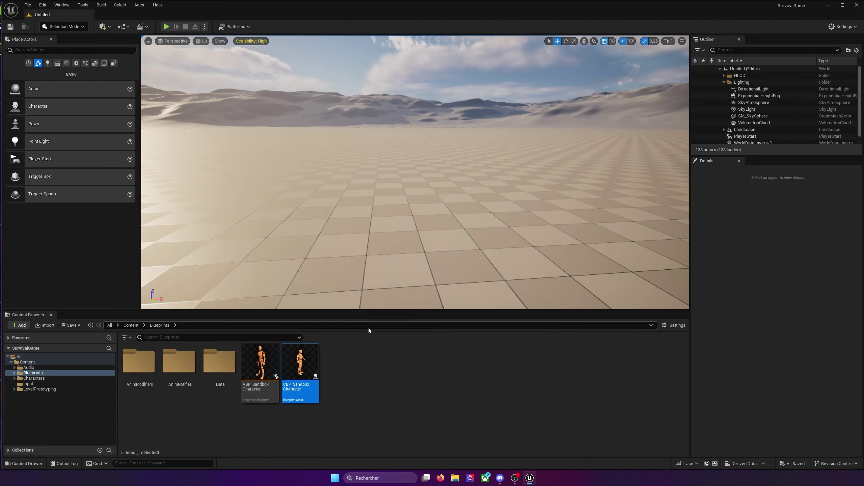
{"action": "left_click", "coordinate": [130, 325]}
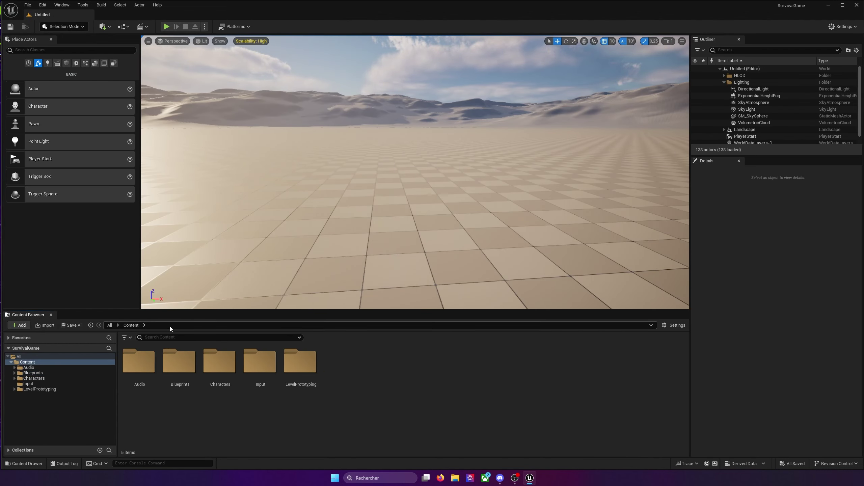
{"action": "left_click", "coordinate": [164, 27]}
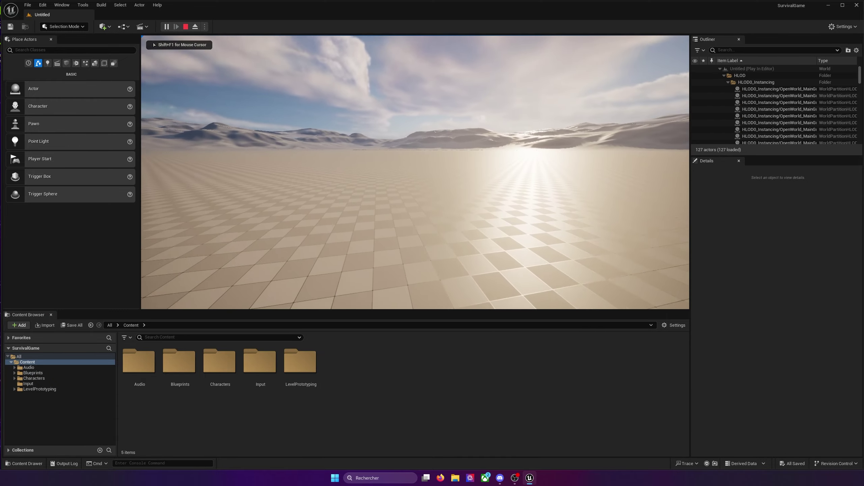
{"action": "key", "text": "Escape"}
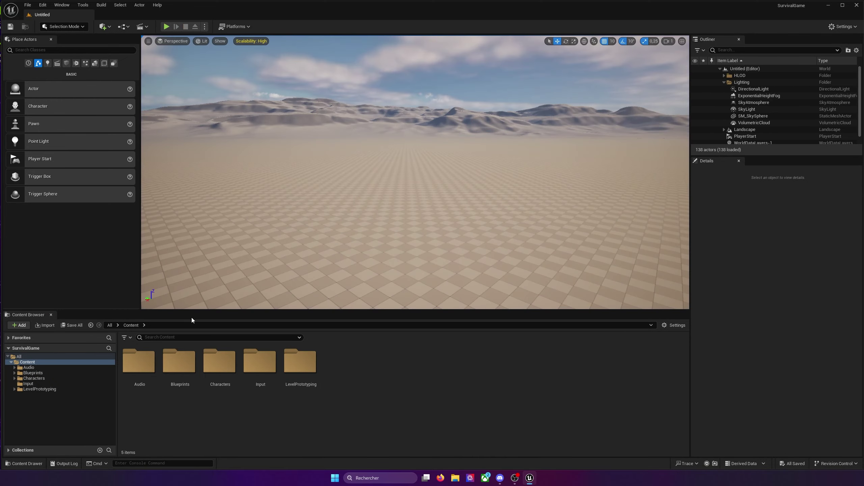
- Create a Main folder in Content with a System folder inside it
{"action": "right_click", "coordinate": [339, 365]}
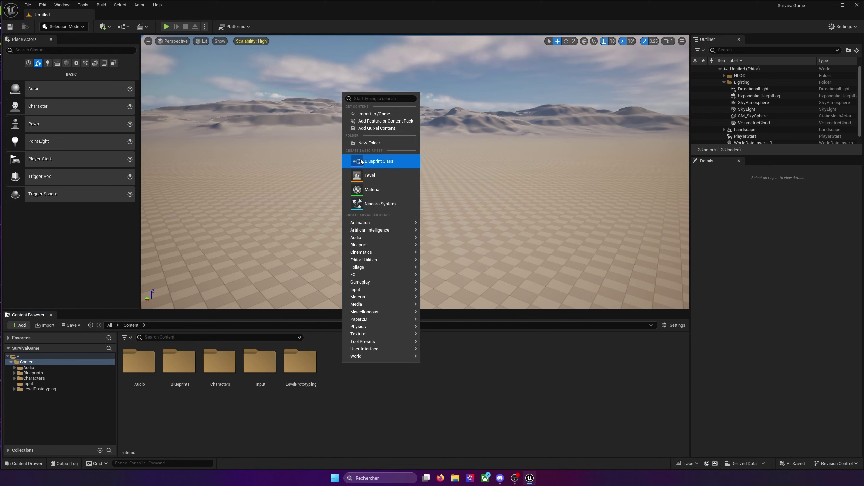
{"action": "left_click", "coordinate": [367, 143]}
{"action": "type", "text": "Main"}
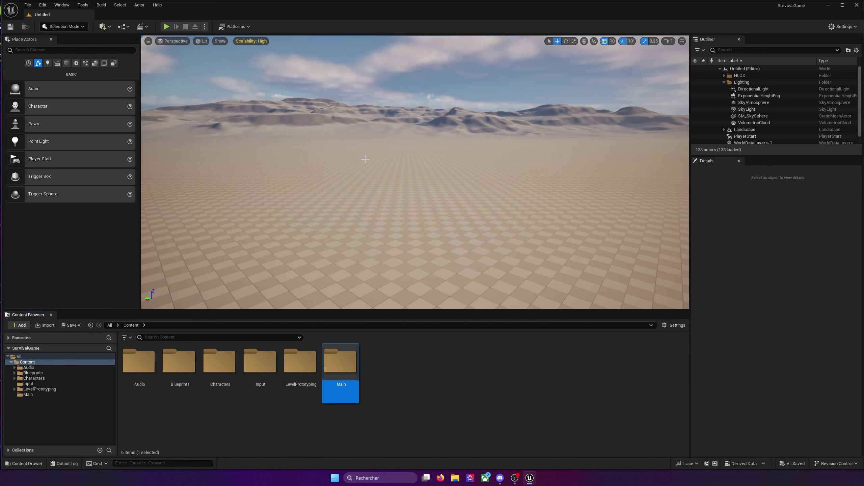
{"action": "double_click", "coordinate": [341, 360]}
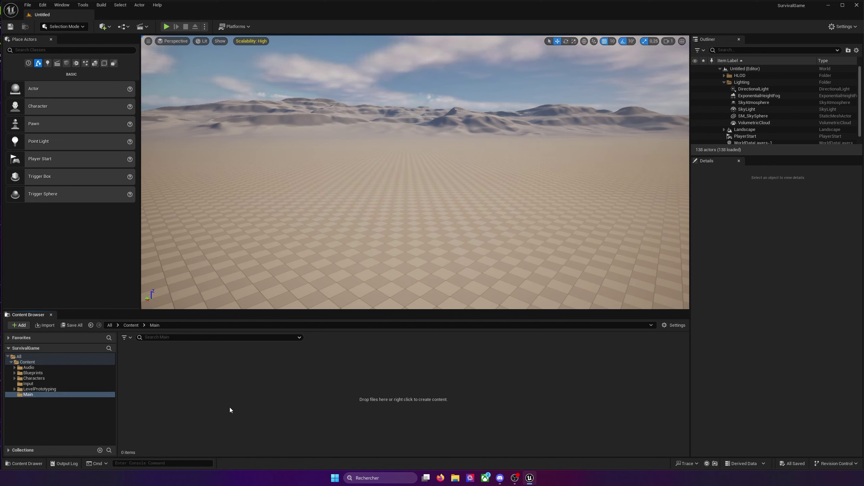
{"action": "right_click", "coordinate": [254, 375]}
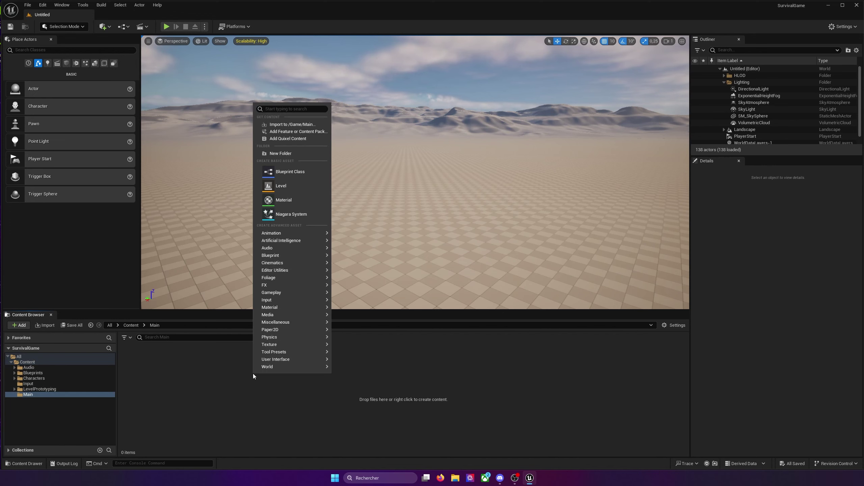
{"action": "left_click", "coordinate": [281, 139]}
{"action": "type", "text": "System"}
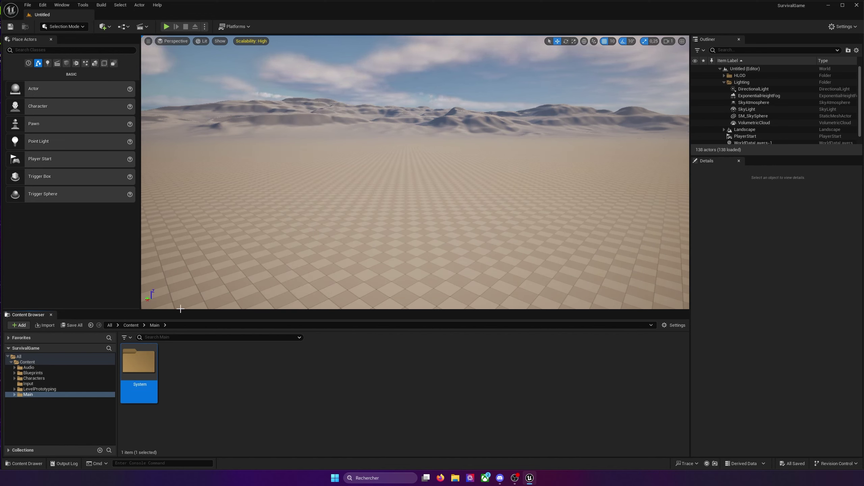
- Add Gamemode and PlayerController folders inside System, then open Gamemode
{"action": "double_click", "coordinate": [142, 374]}
{"action": "right_click", "coordinate": [142, 377]}
{"action": "left_click", "coordinate": [170, 159]}
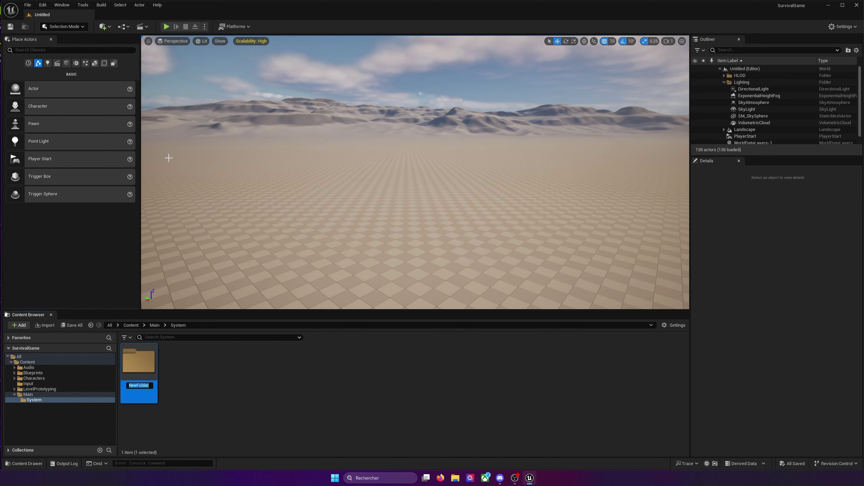
{"action": "right_click", "coordinate": [170, 374]}
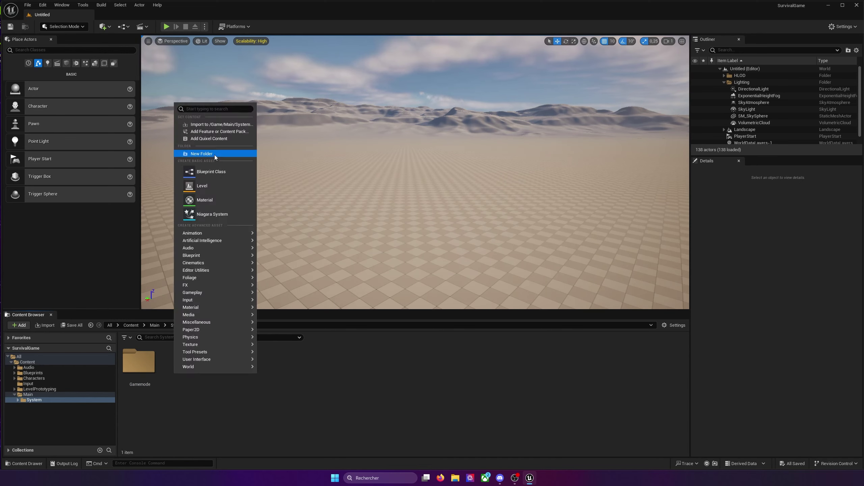
{"action": "left_click", "coordinate": [215, 155]}
{"action": "type", "text": "PlayerController"}
{"action": "key", "text": "Return"}
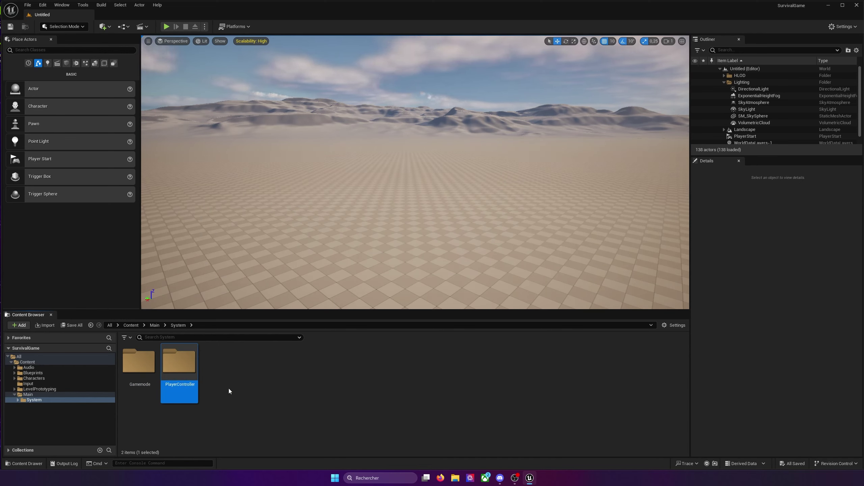
{"action": "left_click", "coordinate": [140, 364]}
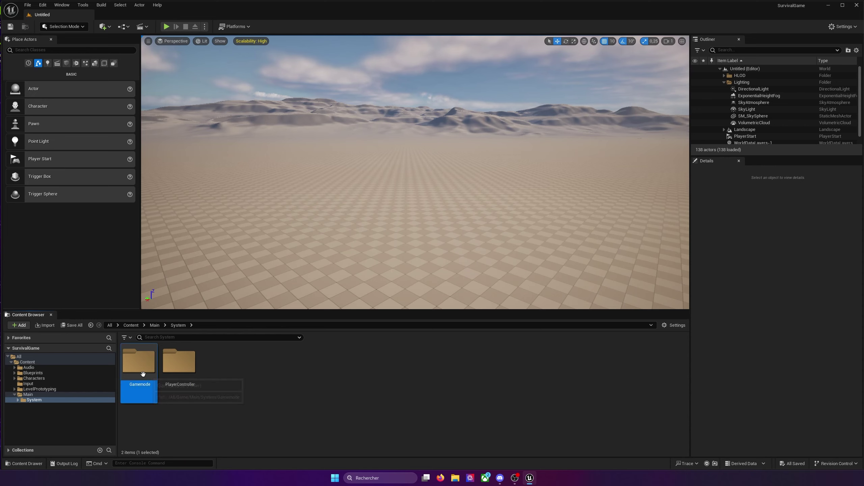
{"action": "double_click", "coordinate": [143, 374]}
- Create a GameModeBase-based game mode blueprint in the Gamemode folder
{"action": "right_click", "coordinate": [174, 378]}
{"action": "left_click", "coordinate": [218, 177]}
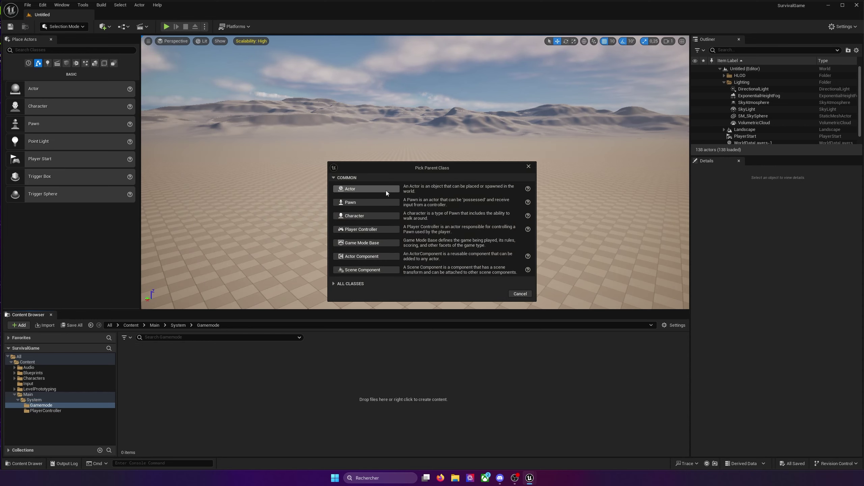
{"action": "right_click", "coordinate": [200, 361]}
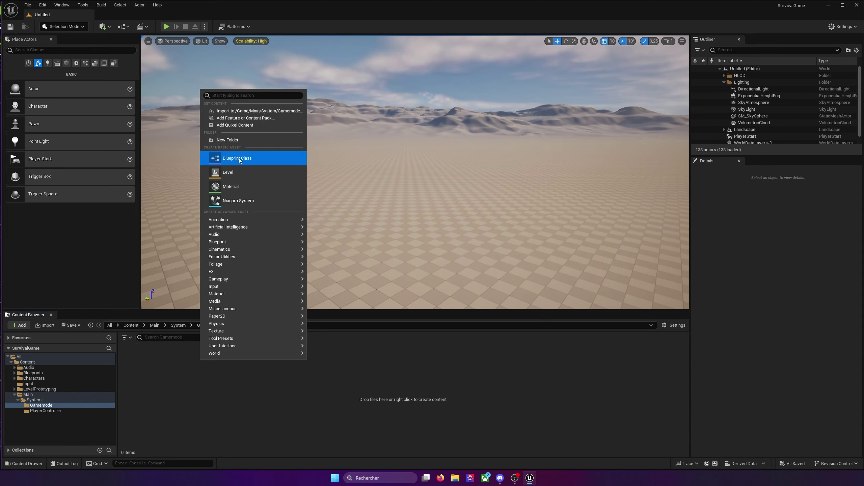
{"action": "left_click", "coordinate": [239, 158]}
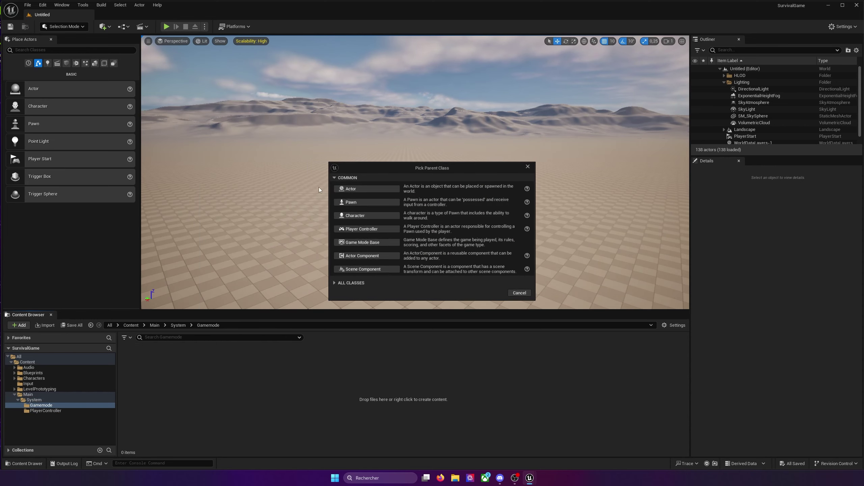
{"action": "left_click", "coordinate": [334, 283]}
{"action": "type", "text": "gamemode"}
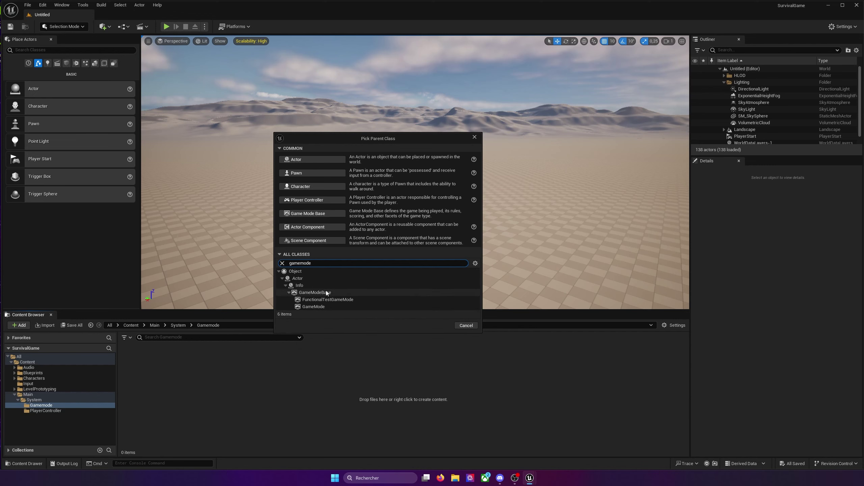
{"action": "double_click", "coordinate": [316, 306]}
{"action": "type", "text": "_GamemodeGa"}
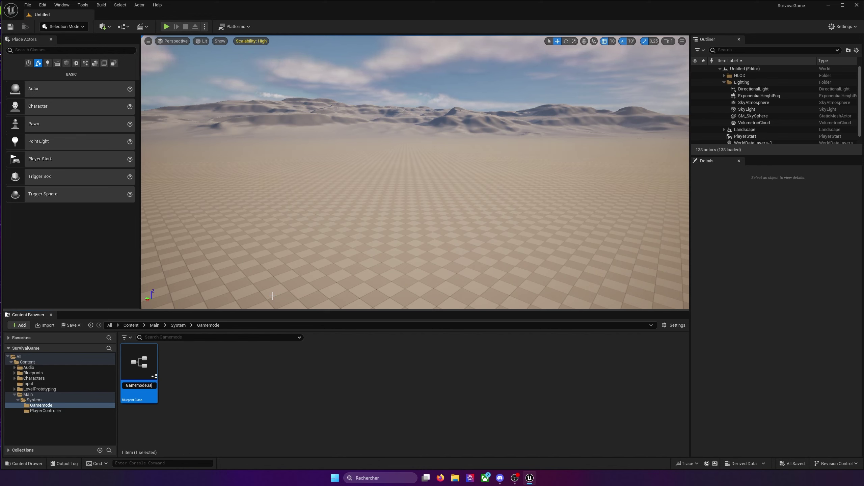
{"action": "key", "text": "Return"}
- Create BP_PlayerControllerGame, based on Player Controller, in the PlayerController folder
{"action": "left_click", "coordinate": [46, 411]}
{"action": "right_click", "coordinate": [188, 360]}
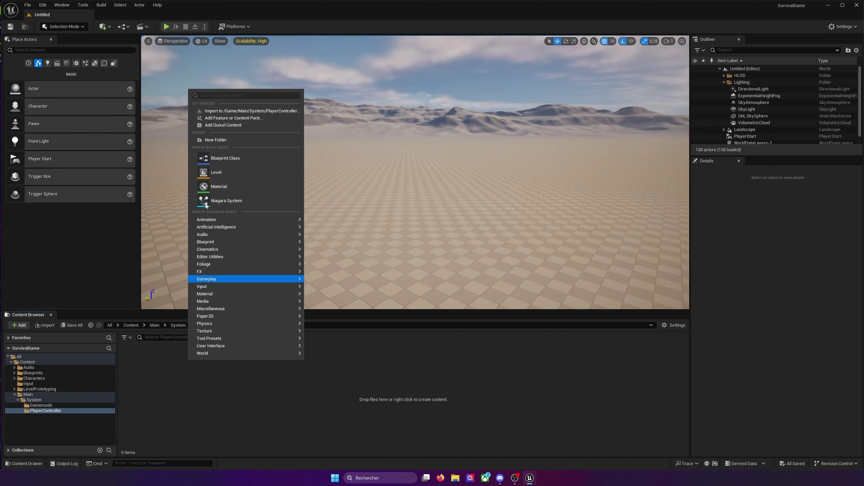
{"action": "left_click", "coordinate": [221, 158]}
{"action": "left_click", "coordinate": [351, 216]}
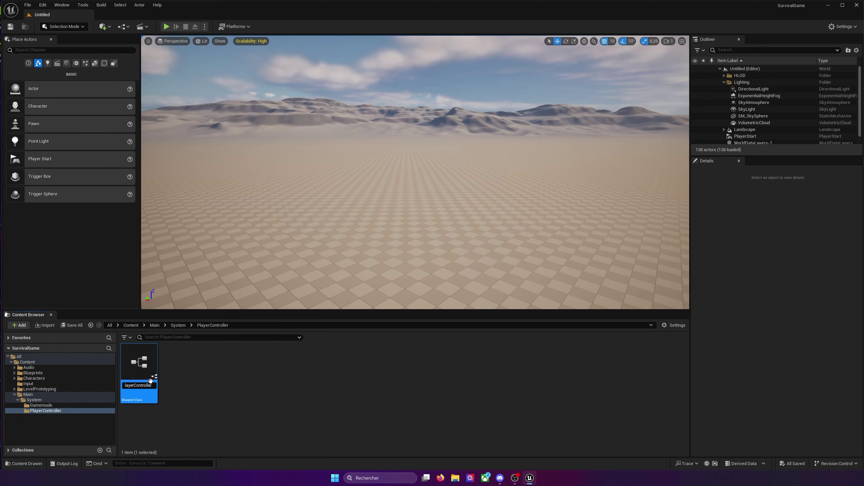
{"action": "key", "text": "Return"}
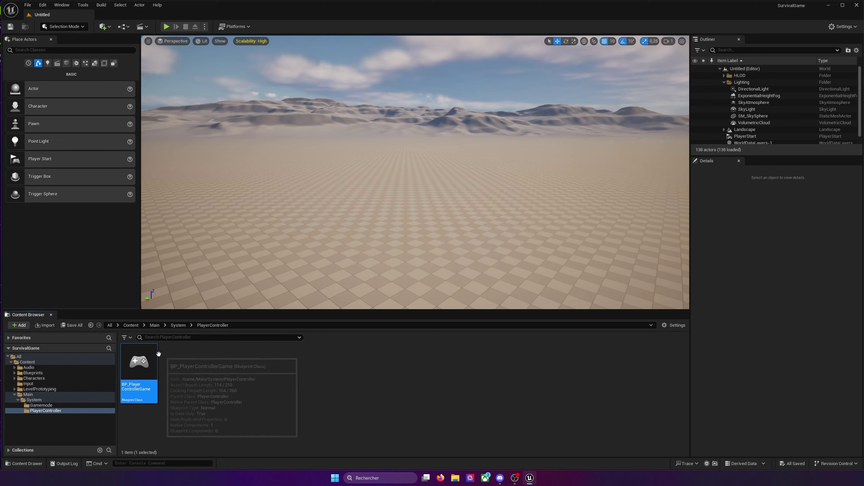
{"action": "right_click_drag", "start_coordinate": [408, 170], "coordinate": [408, 189]}
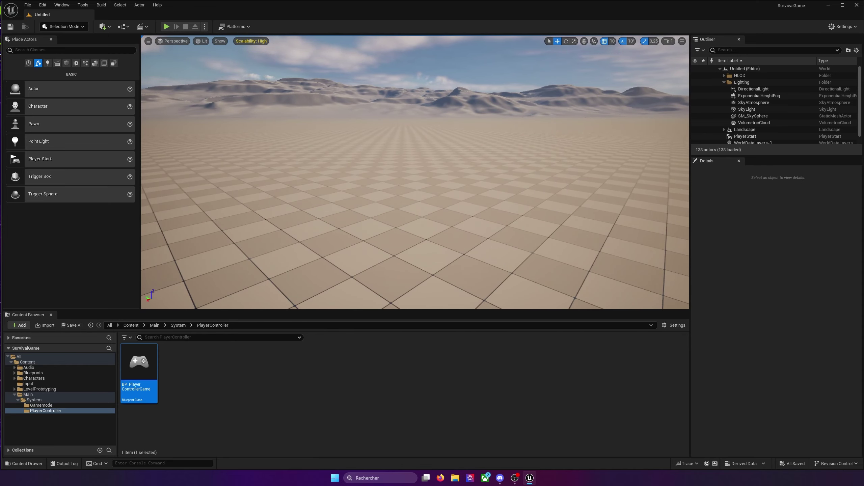
- Set BP_GamemodeGame's Player Controller to BP_PlayerControllerGame and Default Pawn to CBP_SandboxCharacter, then compile
{"action": "left_click", "coordinate": [178, 325]}
{"action": "double_click", "coordinate": [139, 360]}
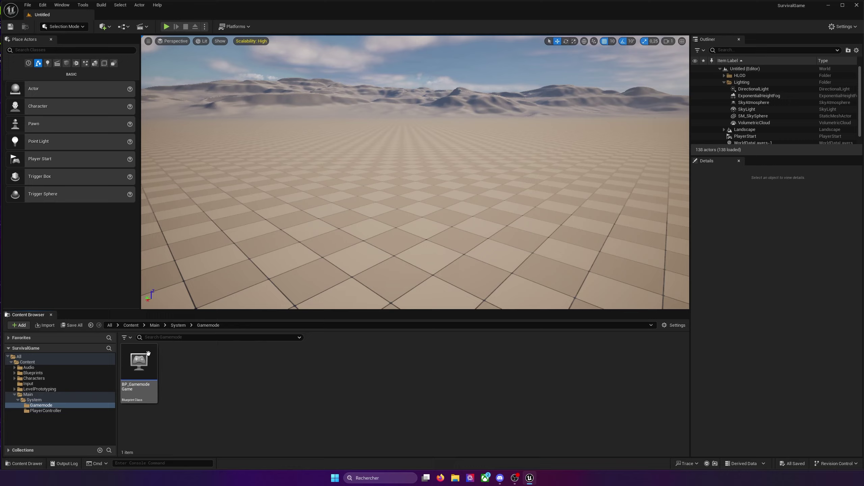
{"action": "double_click", "coordinate": [138, 364]}
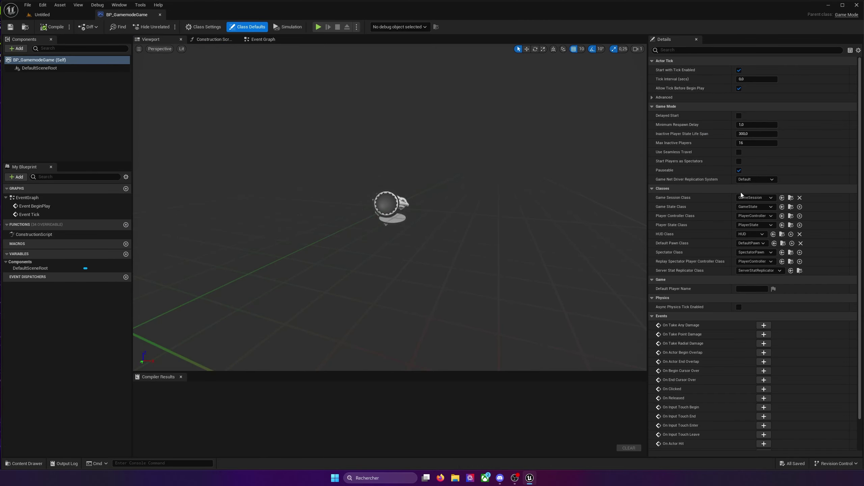
{"action": "left_click", "coordinate": [754, 216]}
{"action": "left_click", "coordinate": [795, 232]}
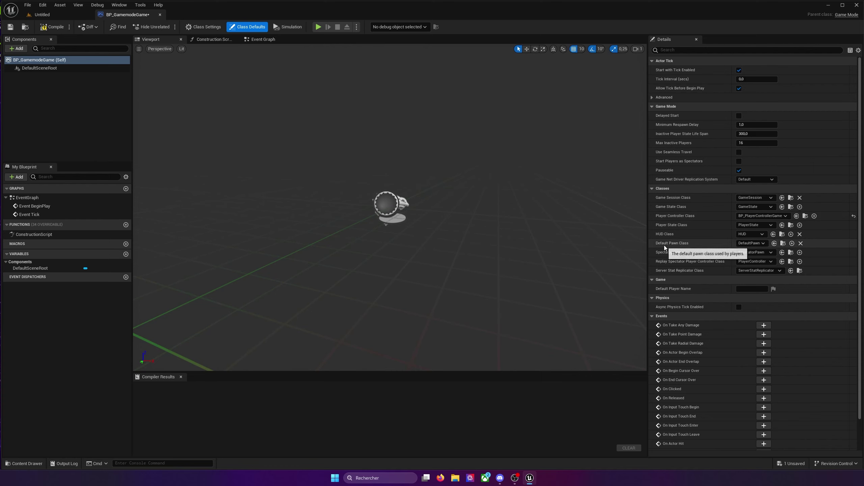
{"action": "left_click", "coordinate": [752, 243]}
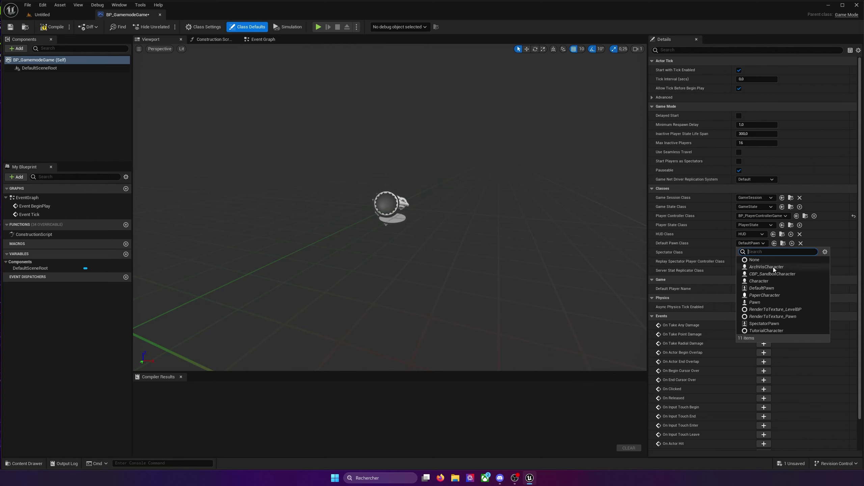
{"action": "left_click", "coordinate": [786, 274]}
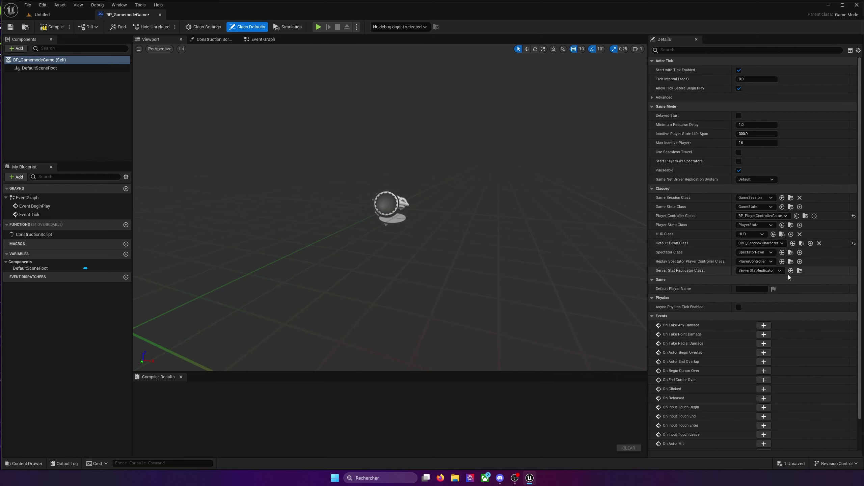
{"action": "left_click", "coordinate": [57, 28]}
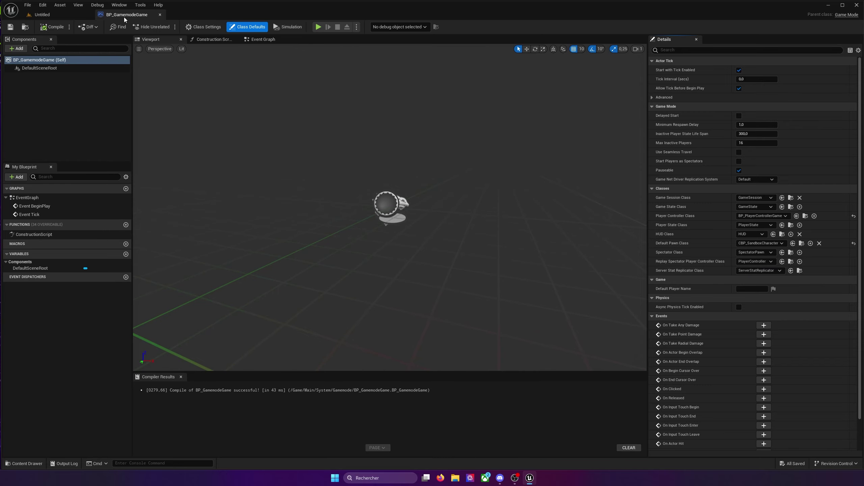
{"action": "left_click", "coordinate": [160, 14]}
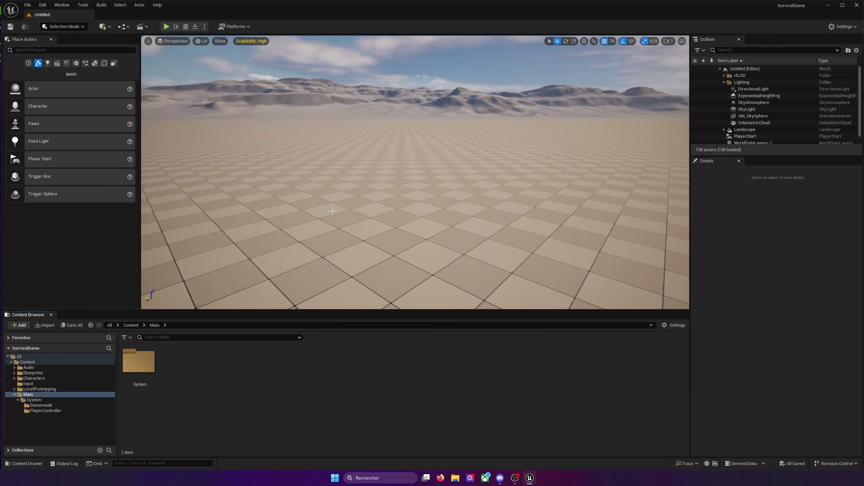
{"action": "mouse_move", "coordinate": [351, 185]}
{"action": "right_mouse_down"}
{"action": "mouse_move", "coordinate": [326, 201]}
{"action": "mouse_move", "coordinate": [338, 169]}
{"action": "right_mouse_up"}
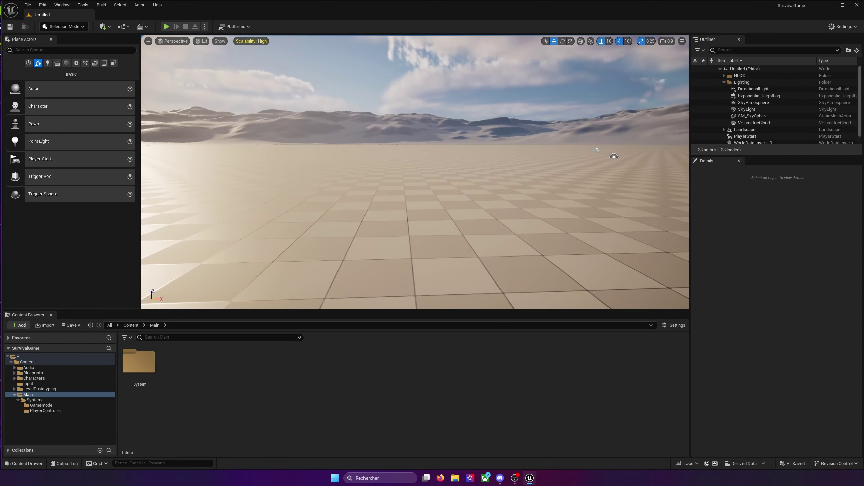
- Save the level as LVL_Dev in a newly created Content/Main/Maps folder
{"action": "scroll", "coordinate": [338, 169], "scroll_direction": "down", "scroll_amount": 1}
{"action": "left_click", "coordinate": [336, 163]}
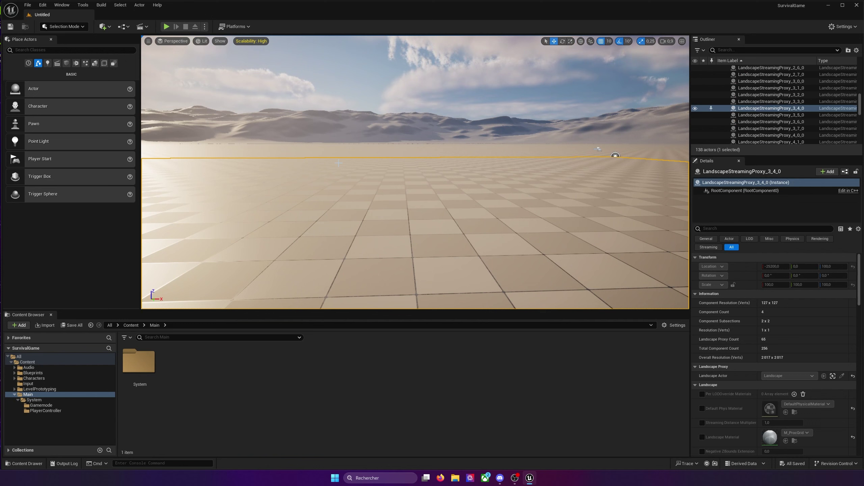
{"action": "key", "text": "ctrl+s"}
{"action": "left_click_drag", "start_coordinate": [432, 127], "coordinate": [427, 126]}
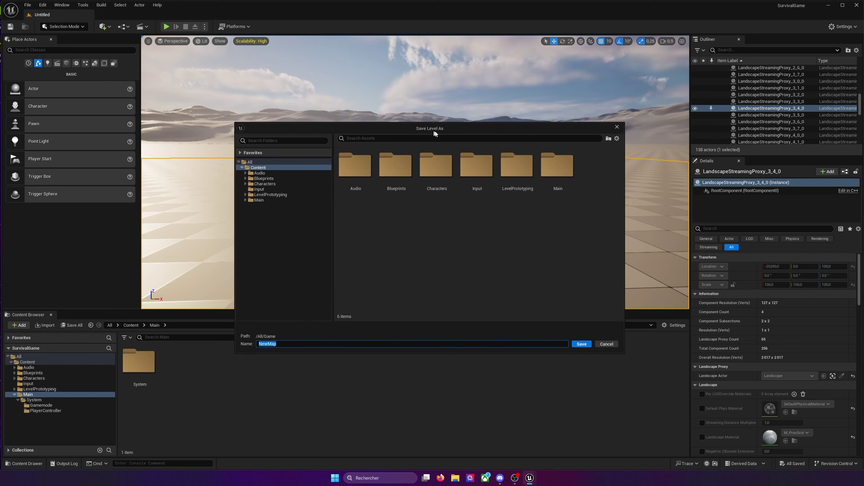
{"action": "double_click", "coordinate": [552, 159]}
{"action": "right_click", "coordinate": [389, 169]}
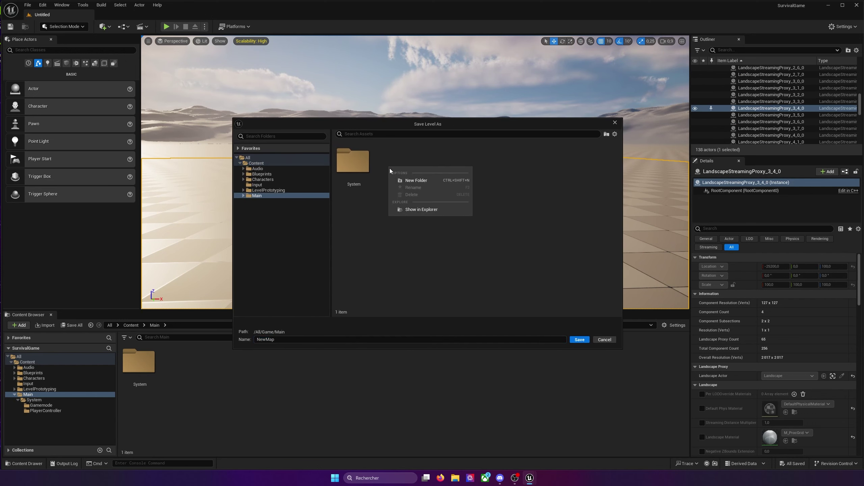
{"action": "left_click", "coordinate": [422, 180]}
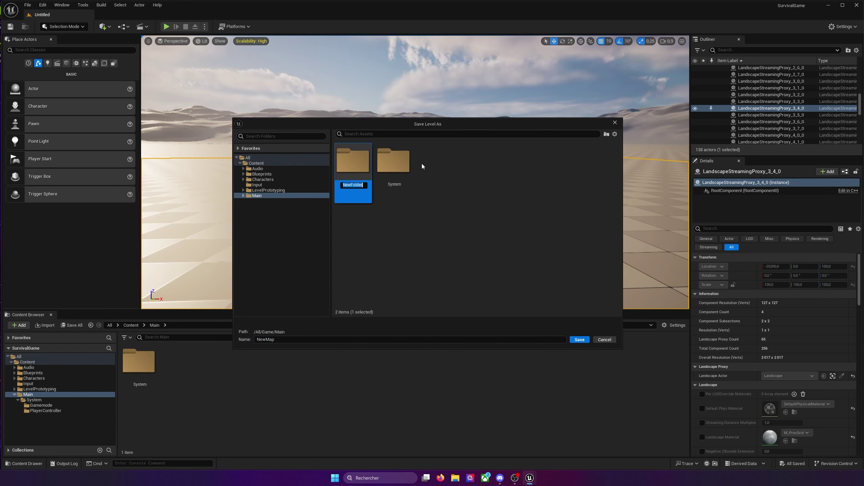
{"action": "type", "text": "Maps"}
{"action": "key", "text": "Return"}
{"action": "double_click", "coordinate": [348, 168]}
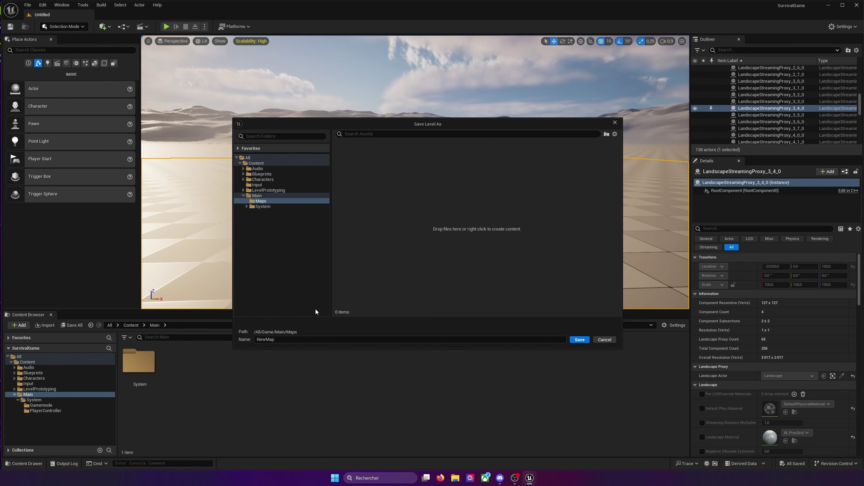
{"action": "type", "text": "LVL"}
{"action": "type", "text": "Dev"}
{"action": "key", "text": "Return"}
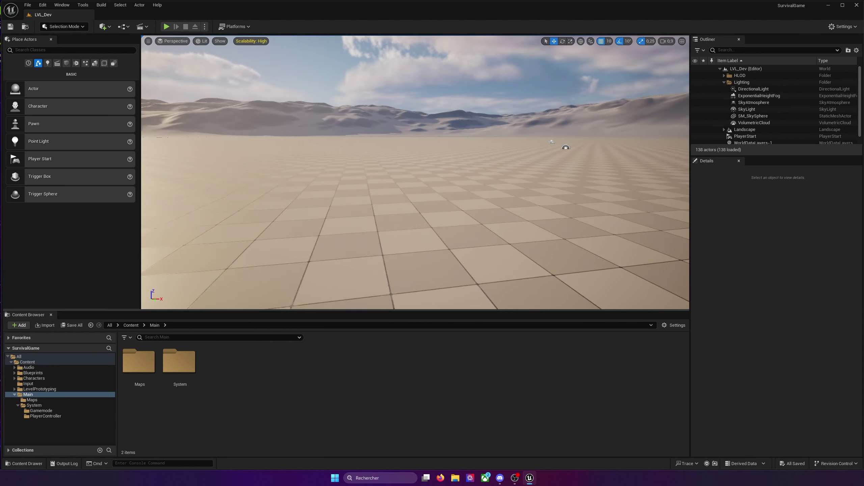
- Set the level's GameMode Override to BP_GamemodeGame in World Settings and review its classes
{"action": "right_click_drag", "start_coordinate": [431, 211], "coordinate": [421, 207]}
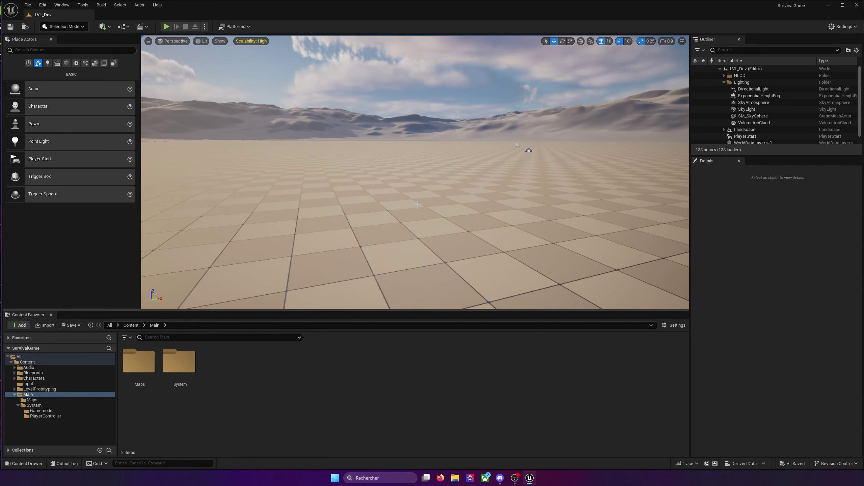
{"action": "left_click", "coordinate": [843, 32]}
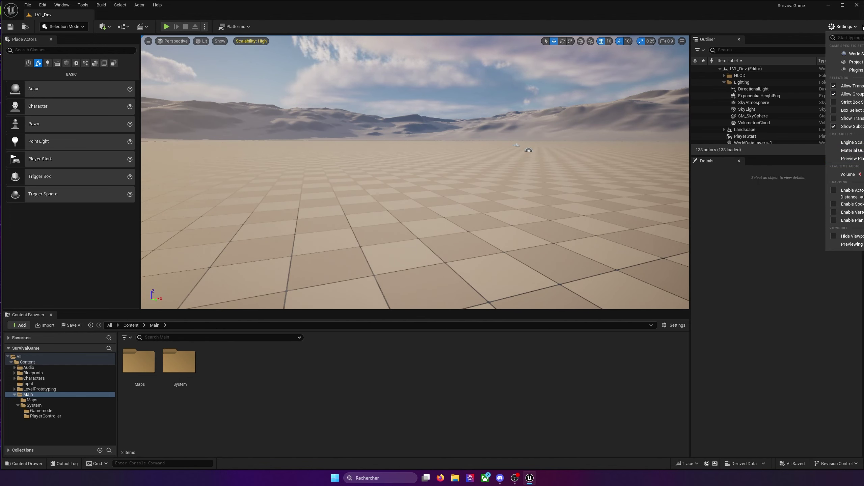
{"action": "left_click_drag", "start_coordinate": [863, 27], "coordinate": [742, 27]}
{"action": "left_click", "coordinate": [721, 27]}
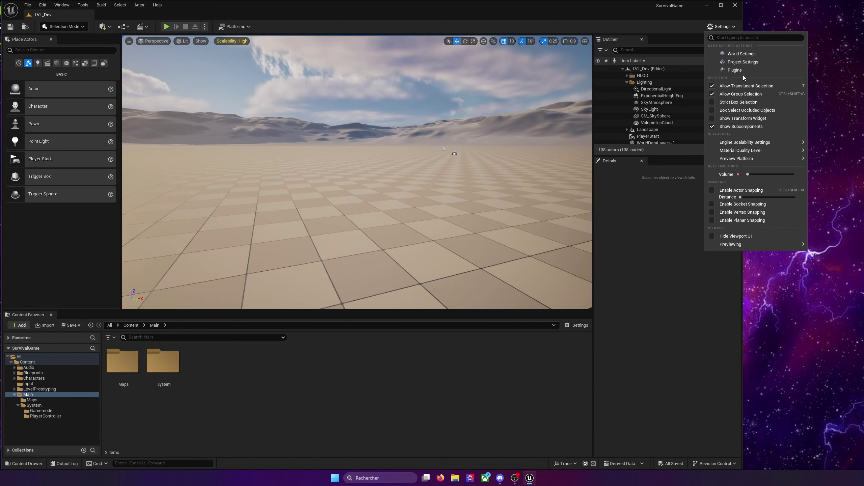
{"action": "left_click", "coordinate": [740, 55]}
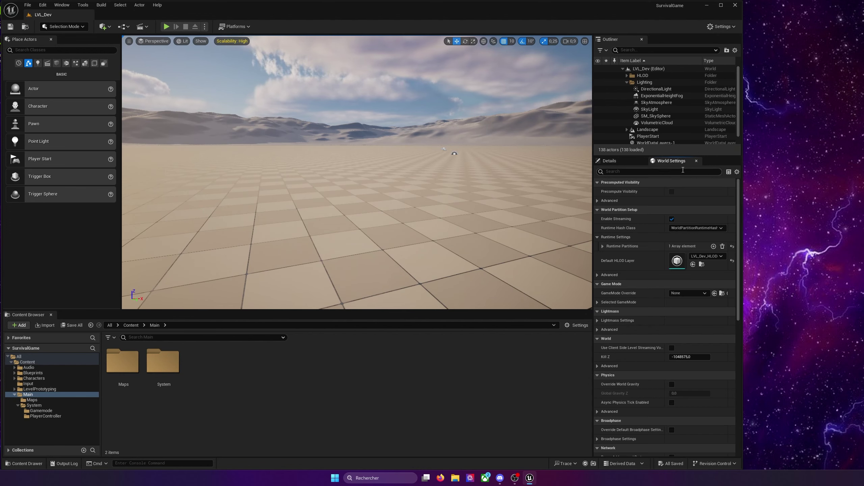
{"action": "left_click_drag", "start_coordinate": [743, 156], "coordinate": [862, 156]}
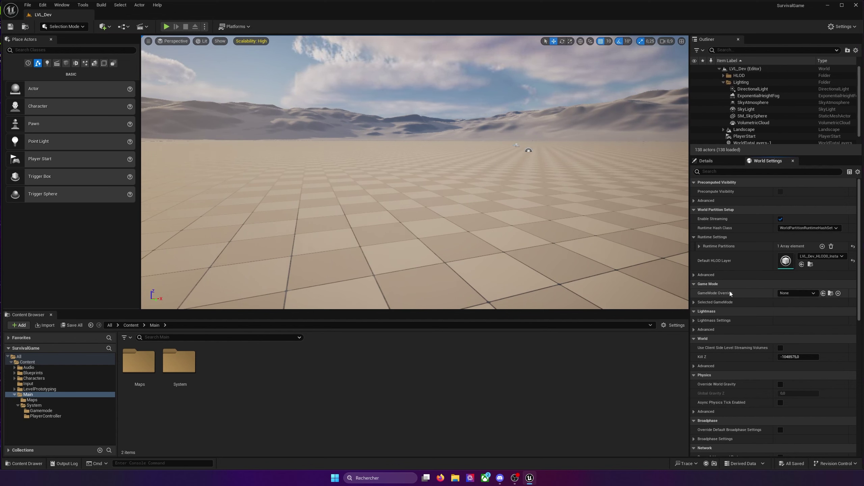
{"action": "left_click", "coordinate": [799, 293]}
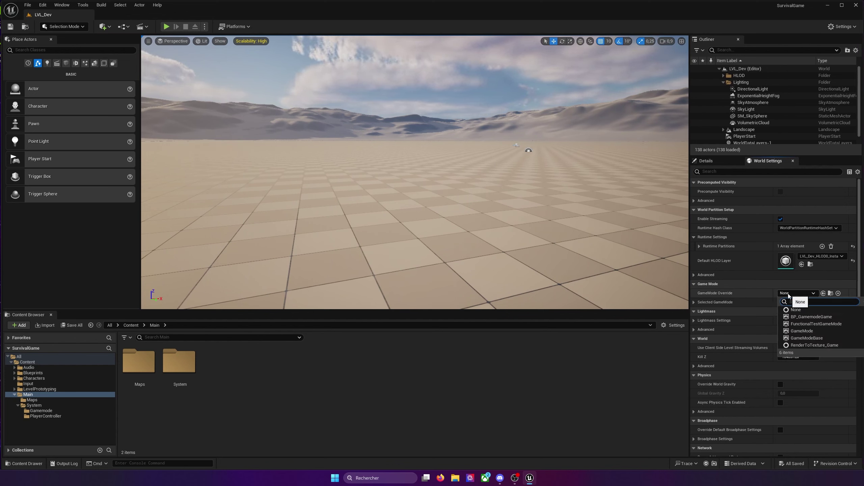
{"action": "left_click", "coordinate": [812, 316]}
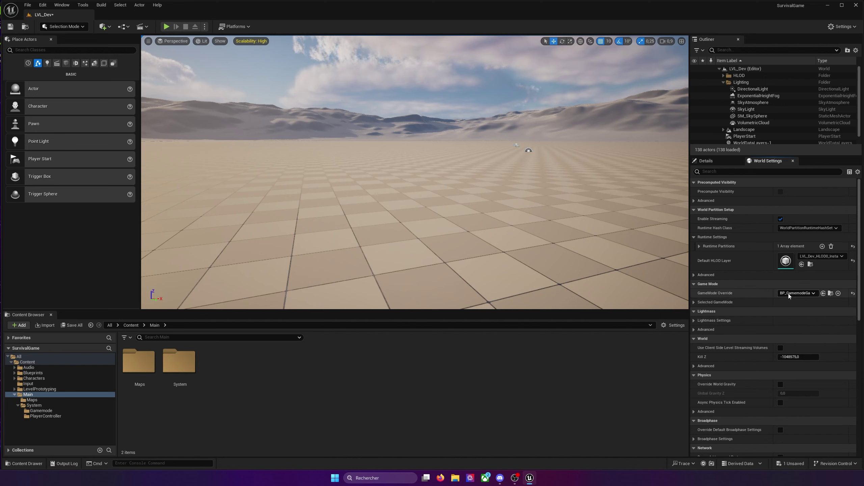
{"action": "left_click", "coordinate": [694, 302]}
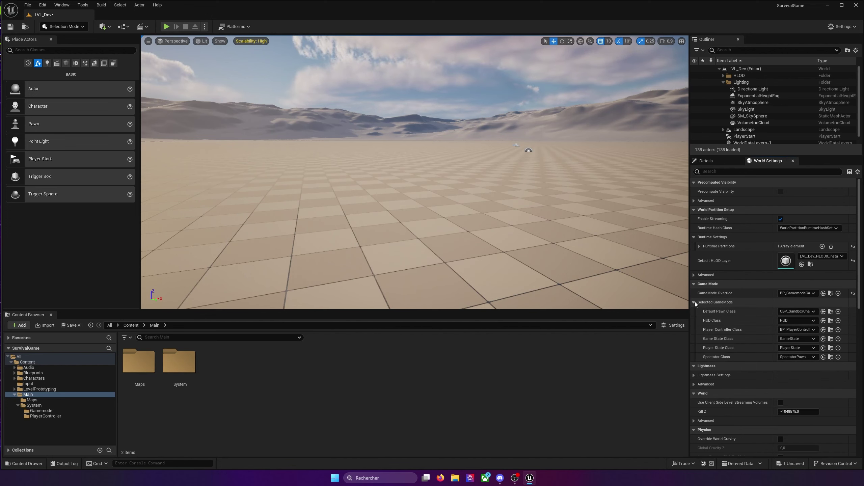
{"action": "left_click", "coordinate": [695, 302]}
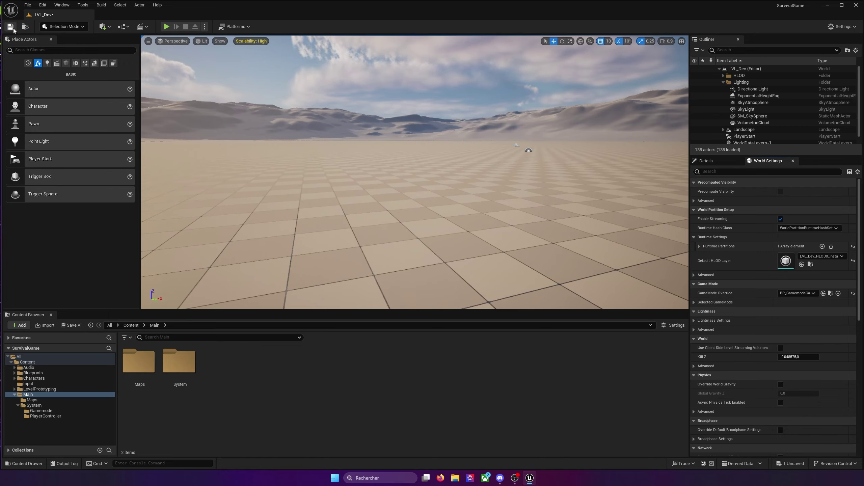
- Play-test the level, walking the sandbox character with D and W, then stop with Esc
{"action": "left_click", "coordinate": [166, 26]}
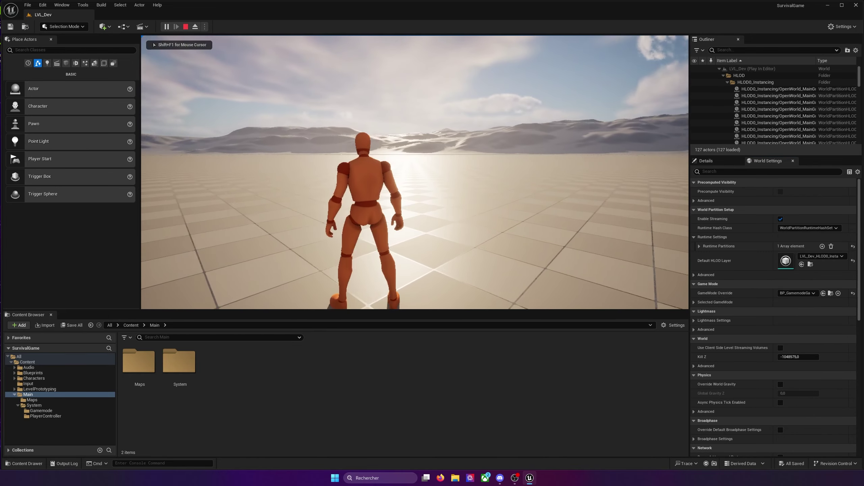
{"action": "key", "text": "d"}
{"action": "key", "text": "w"}
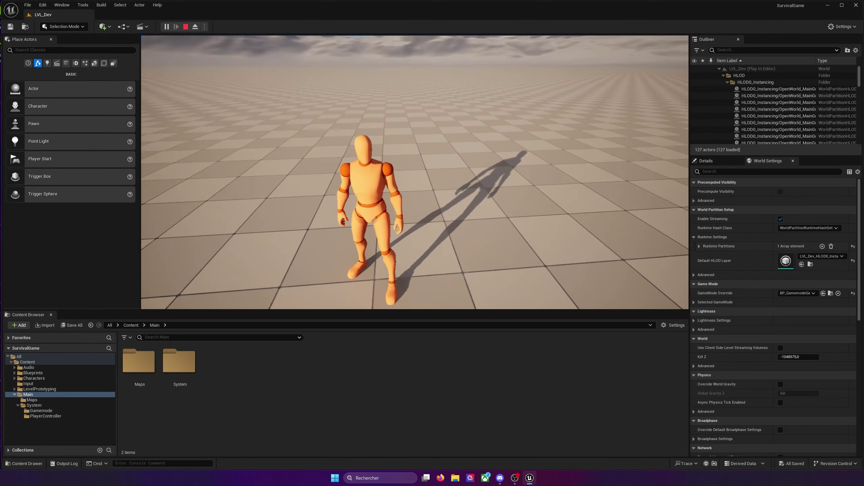
{"action": "key", "text": "w"}
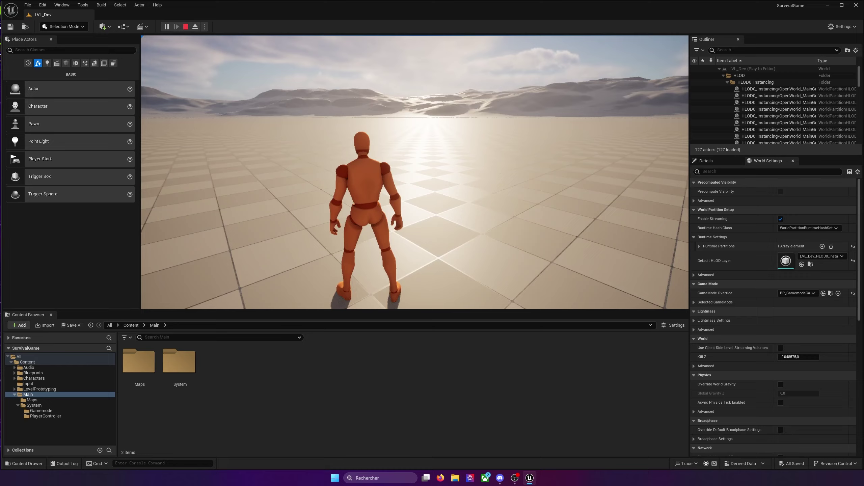
{"action": "key", "text": "Escape"}
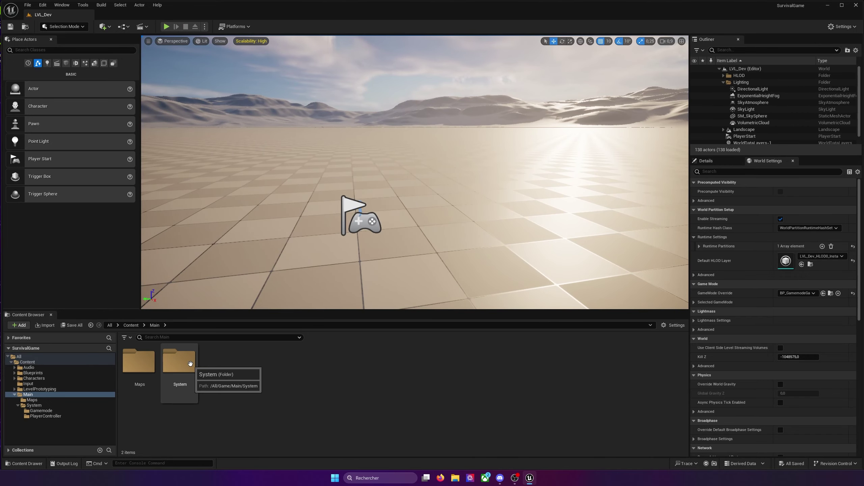
- Open BP_PlayerControllerGame's Event Graph and delete the Event Tick node
{"action": "double_click", "coordinate": [190, 364]}
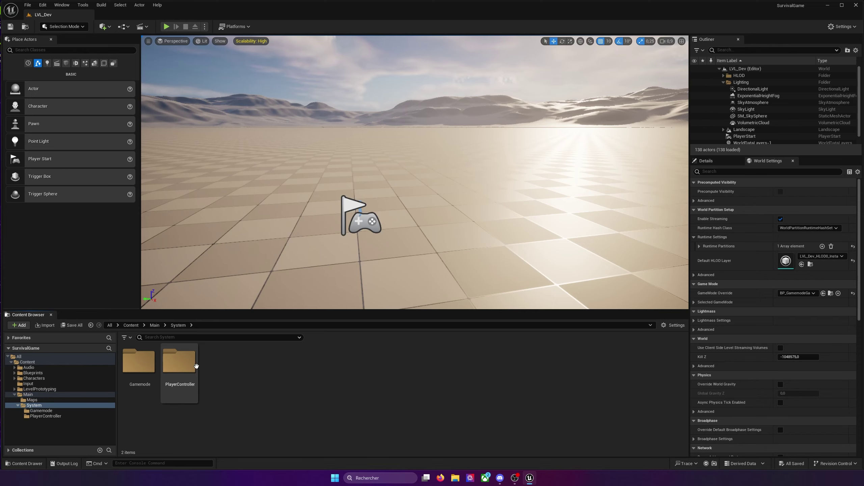
{"action": "double_click", "coordinate": [190, 364]}
{"action": "double_click", "coordinate": [160, 362]}
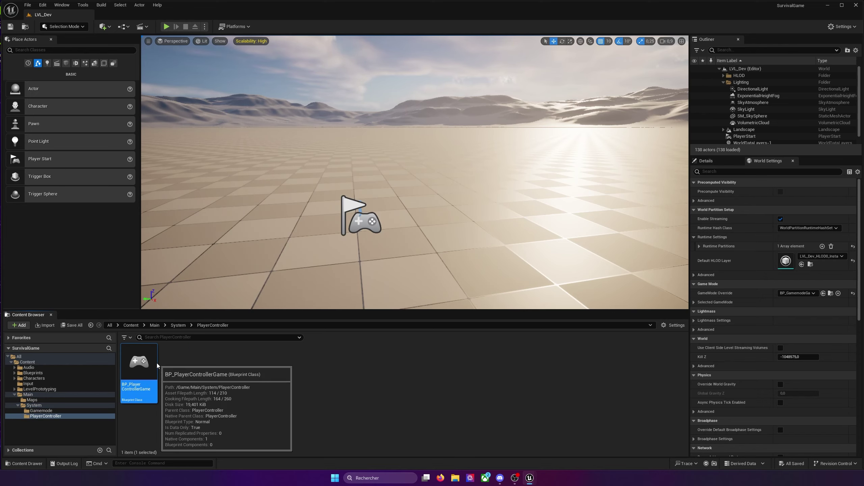
{"action": "left_click_drag", "start_coordinate": [113, 95], "coordinate": [129, 15]}
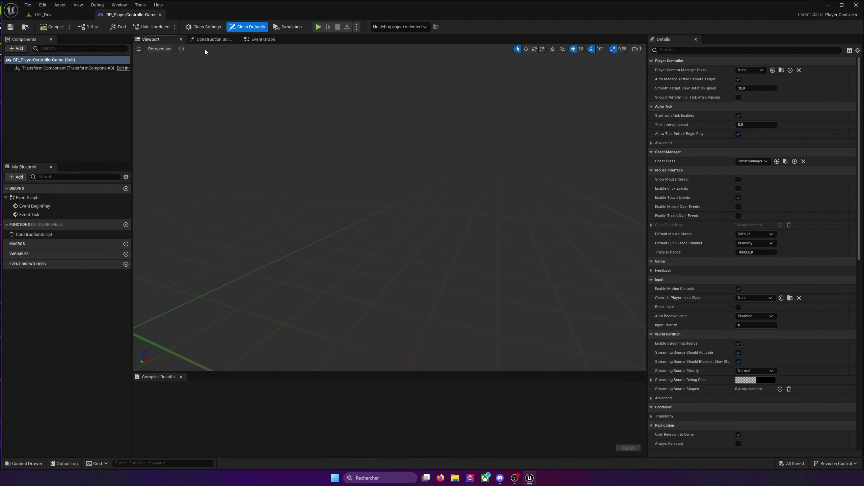
{"action": "left_click", "coordinate": [264, 40]}
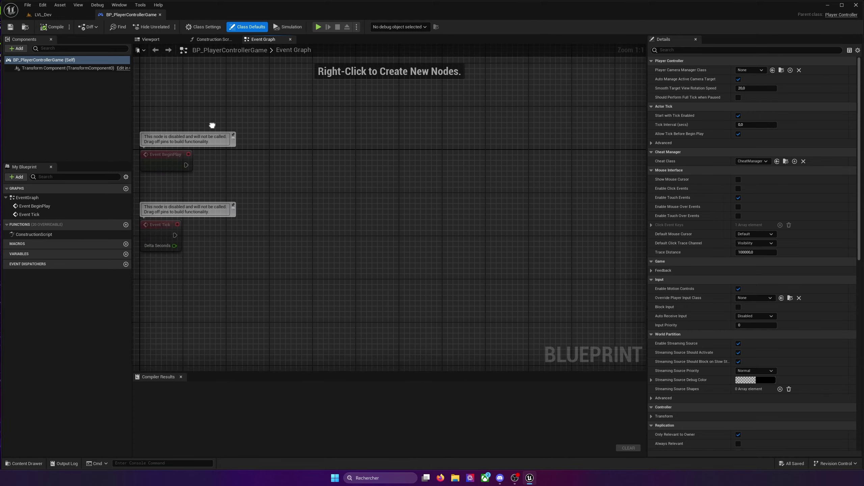
{"action": "left_click_drag", "start_coordinate": [199, 85], "coordinate": [290, 254]}
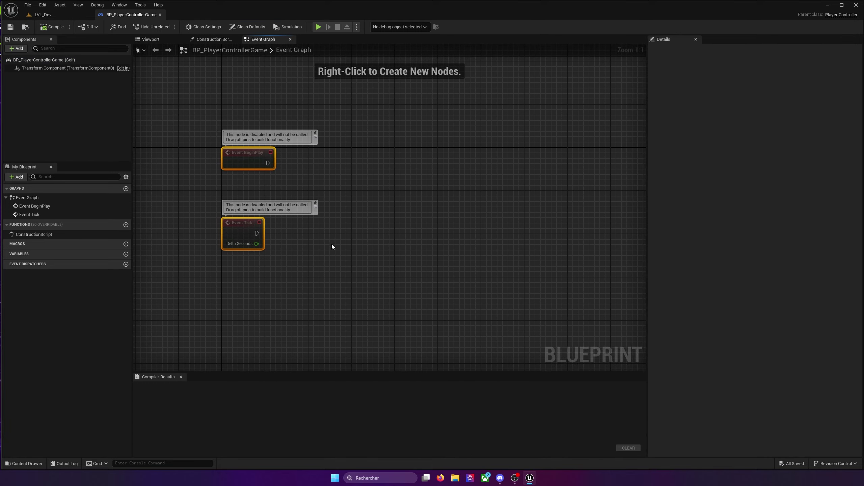
{"action": "left_click_drag", "start_coordinate": [346, 258], "coordinate": [219, 209]}
{"action": "key", "text": "Delete"}
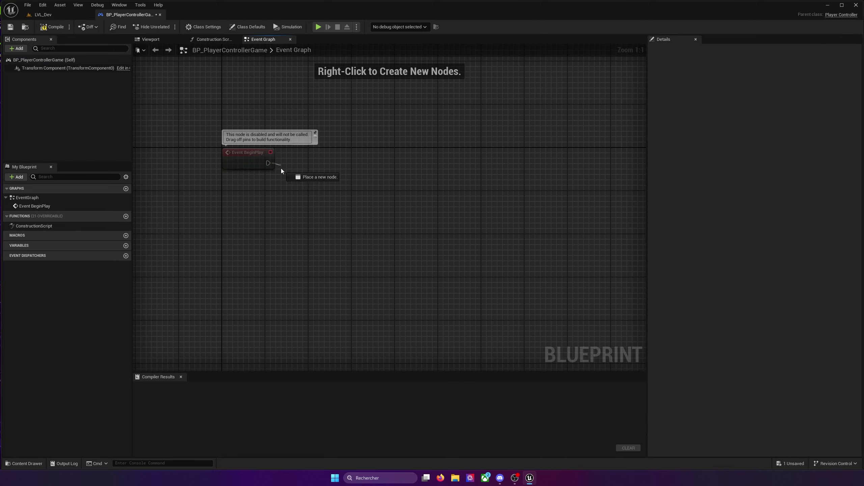
- Add a Set Input Mode Game Only node driven by Event BeginPlay
{"action": "left_click_drag", "start_coordinate": [282, 168], "coordinate": [296, 163]}
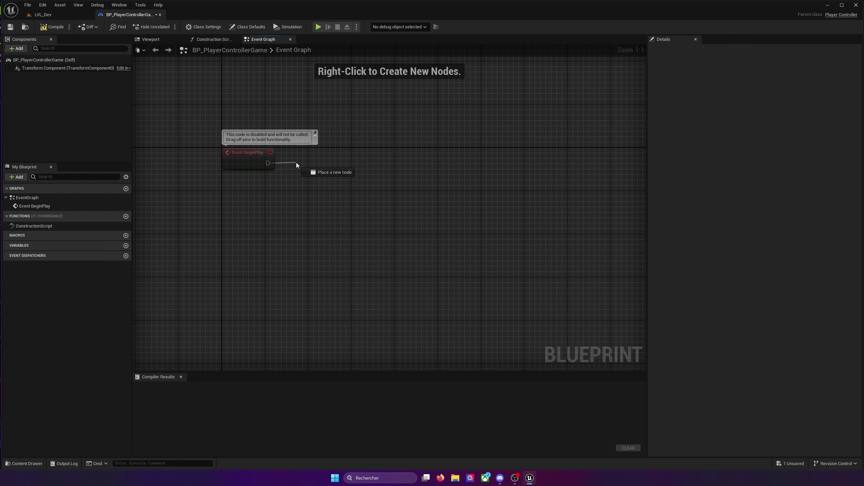
{"action": "left_click_drag", "start_coordinate": [297, 163], "coordinate": [297, 163]}
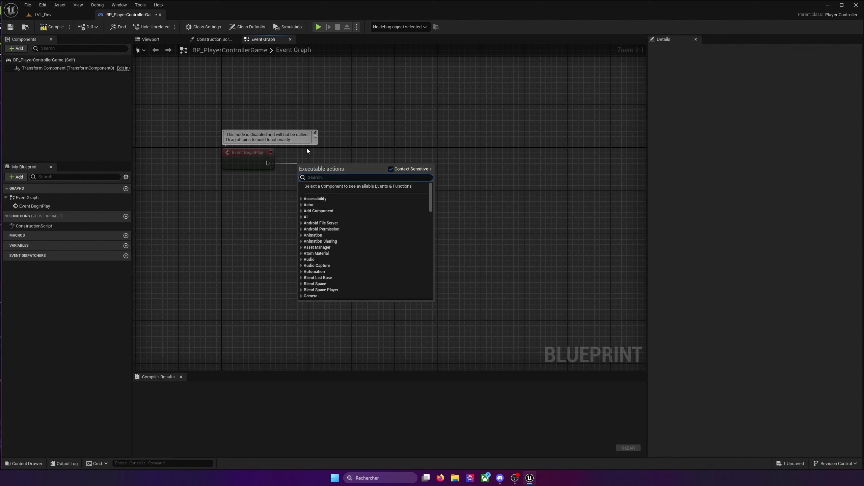
{"action": "type", "text": "set input moide"}
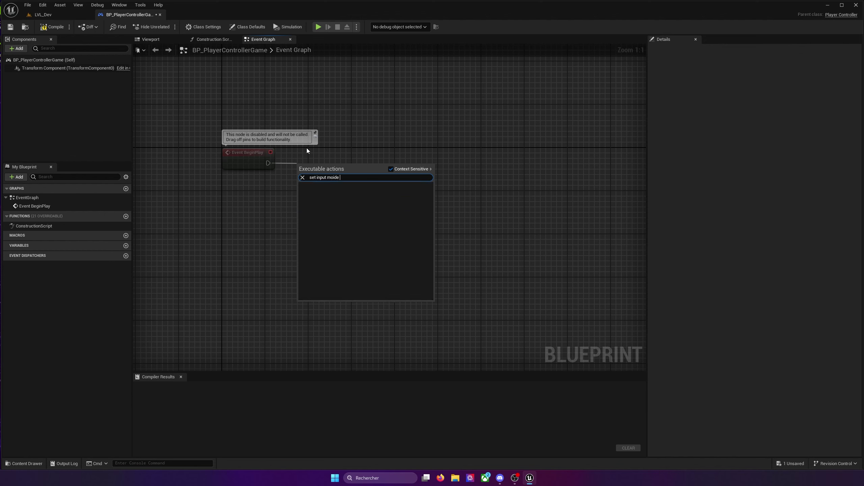
{"action": "key", "text": "BackSpace"}
{"action": "key", "text": "BackSpace"}
{"action": "key", "text": "BackSpace"}
{"action": "type", "text": "de"}
{"action": "left_click", "coordinate": [368, 192]}
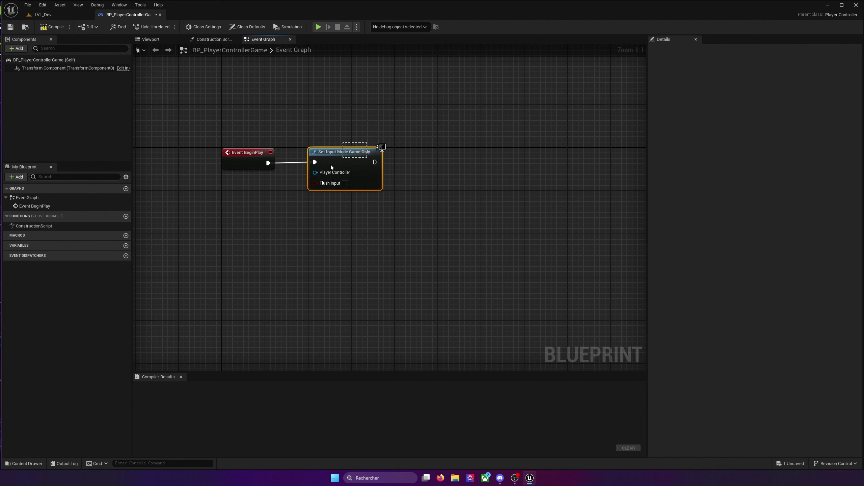
{"action": "left_click", "coordinate": [265, 201]}
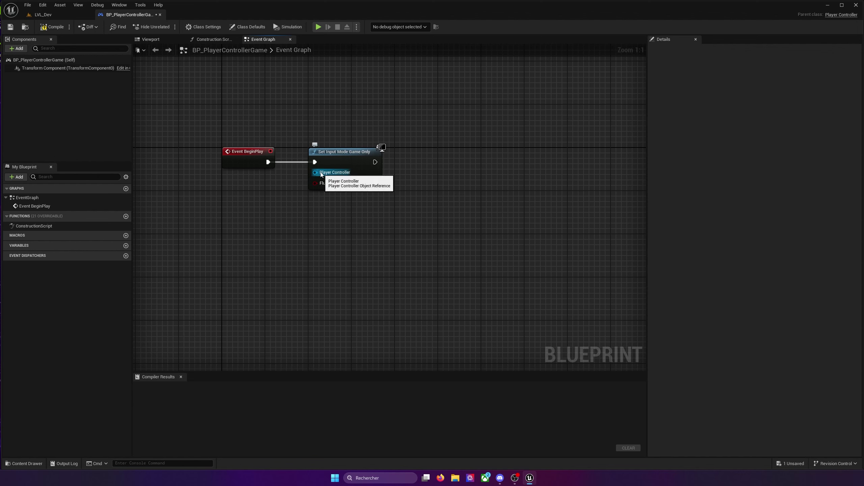
- Wire a Self reference into the node's Player Controller input, then compile and save
{"action": "mouse_move", "coordinate": [318, 174]}
{"action": "left_mouse_down"}
{"action": "mouse_move", "coordinate": [267, 194]}
{"action": "mouse_move", "coordinate": [280, 188]}
{"action": "left_mouse_up"}
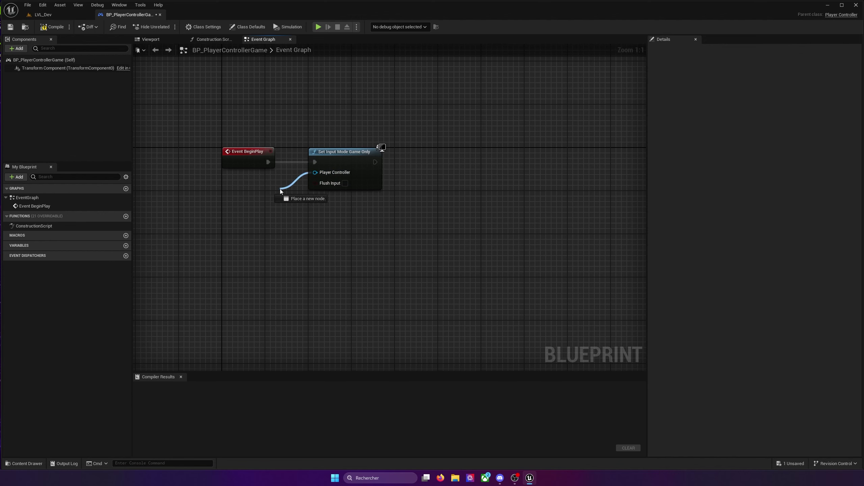
{"action": "left_click_drag", "start_coordinate": [280, 185], "coordinate": [281, 192]}
{"action": "type", "text": "self"}
{"action": "key", "text": "Return"}
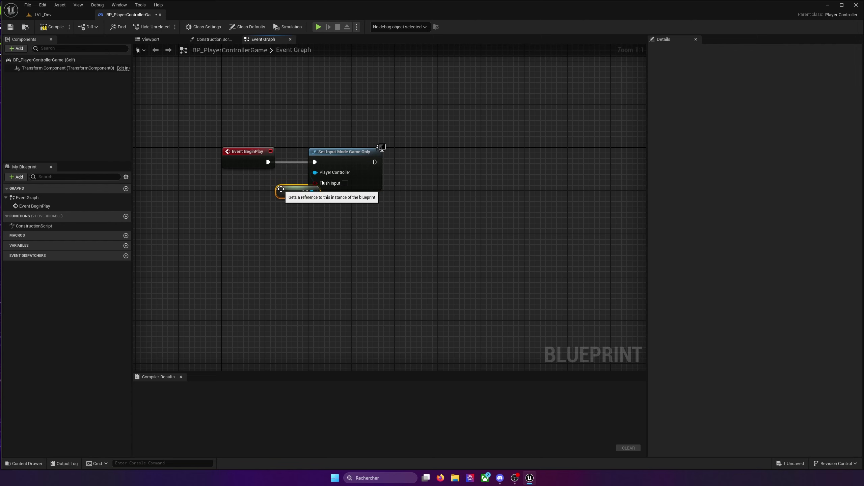
{"action": "left_click", "coordinate": [51, 27]}
{"action": "left_click", "coordinate": [10, 26]}
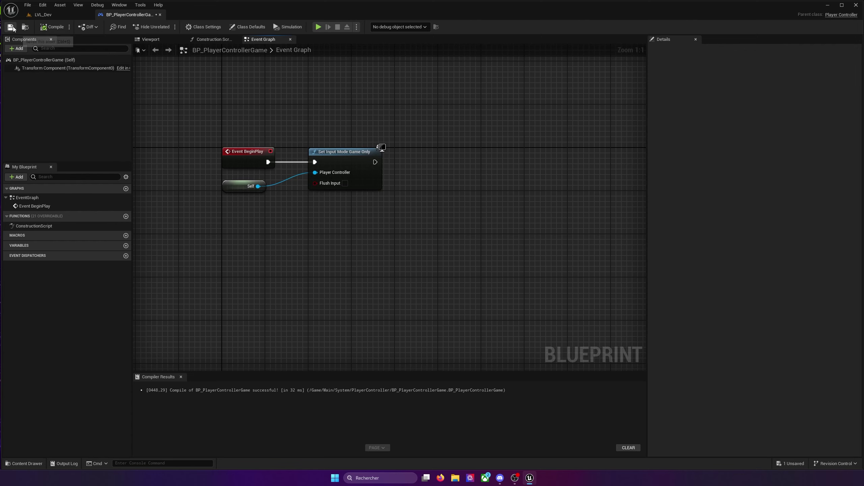
{"action": "left_click", "coordinate": [44, 60]}
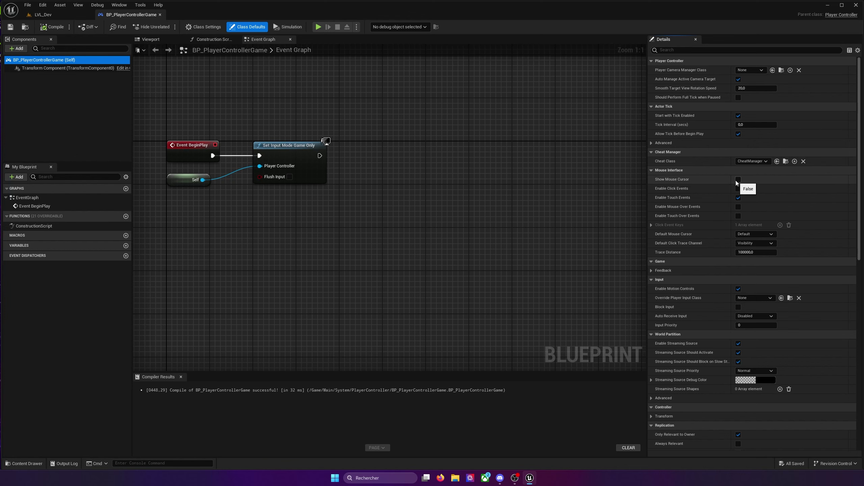
{"action": "right_click_drag", "start_coordinate": [421, 163], "coordinate": [491, 181]}
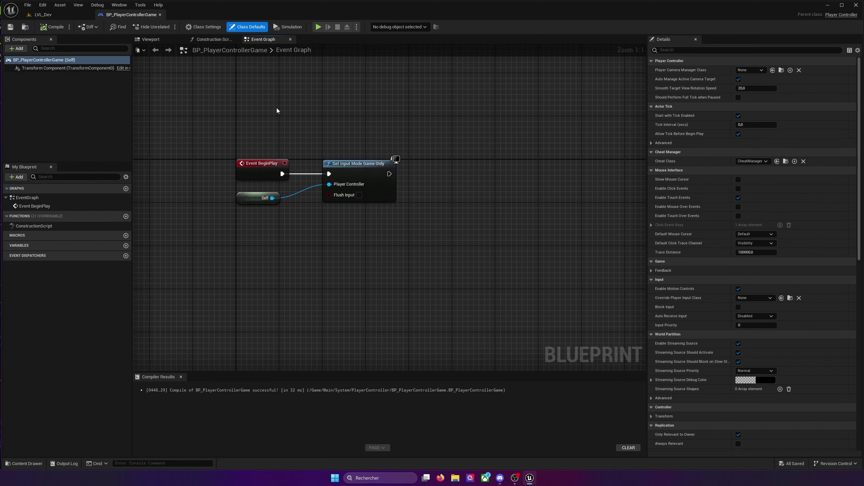
- Play-test with Alt+P, walk forward with W, stop, and return to the Content root folder
{"action": "key", "text": "alt+p"}
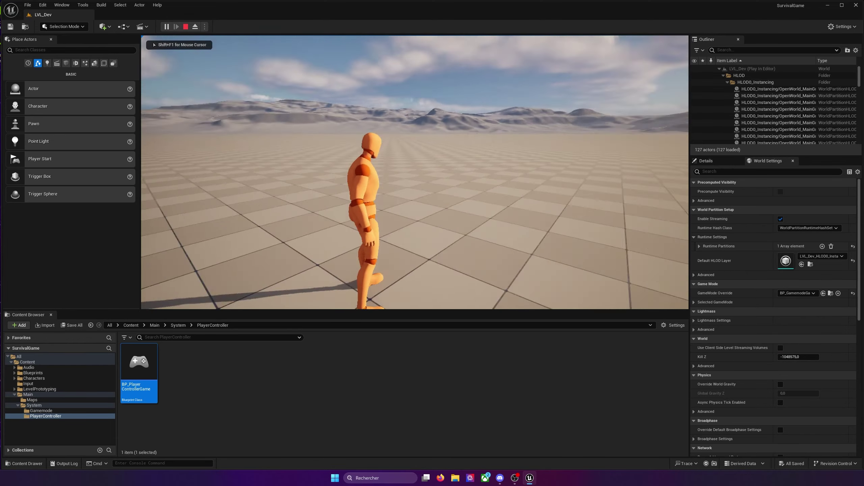
{"action": "key", "text": "w"}
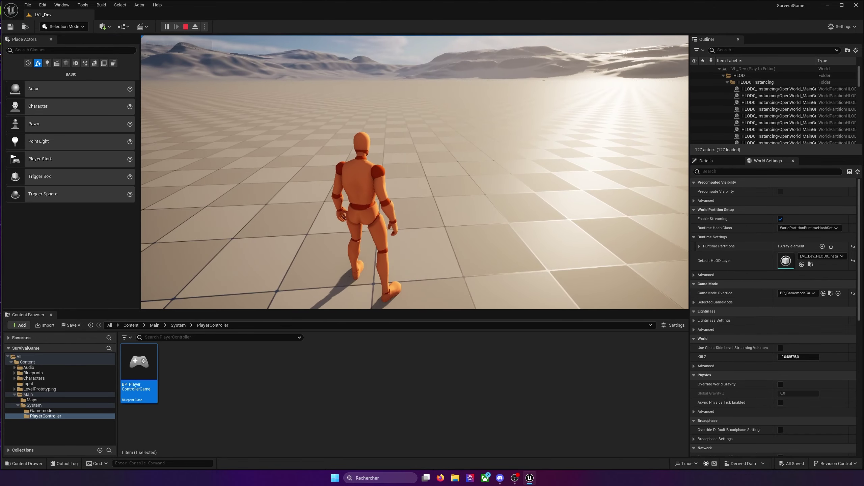
{"action": "key", "text": "Escape"}
{"action": "left_click", "coordinate": [136, 325]}
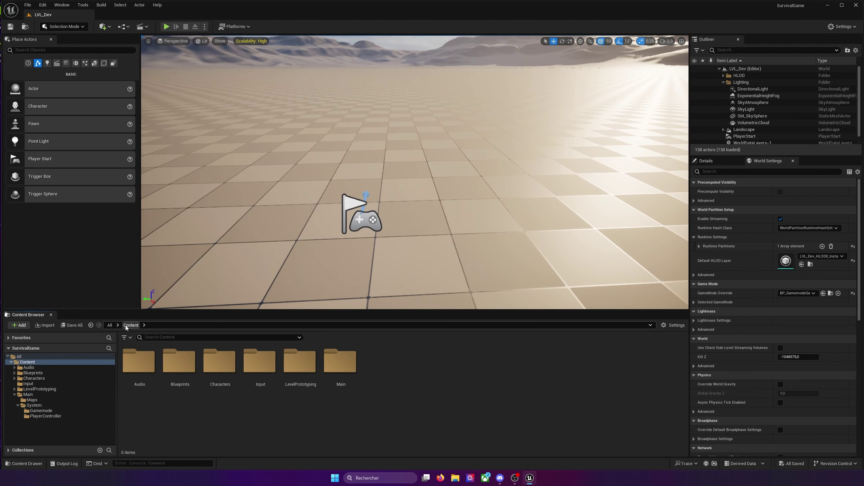
- Open the IMC_GDCMotionMatching mapping context from the Input folder
{"action": "double_click", "coordinate": [260, 360]}
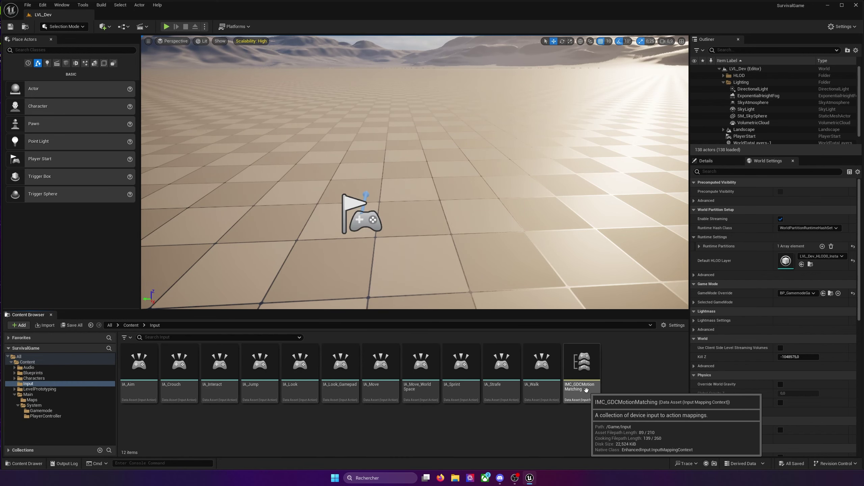
{"action": "double_click", "coordinate": [585, 375]}
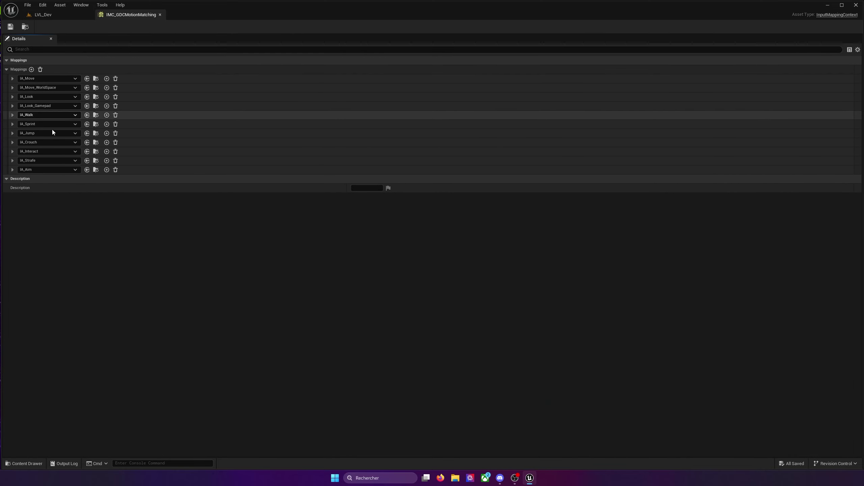
{"action": "left_click", "coordinate": [12, 115]}
{"action": "left_click", "coordinate": [12, 115]}
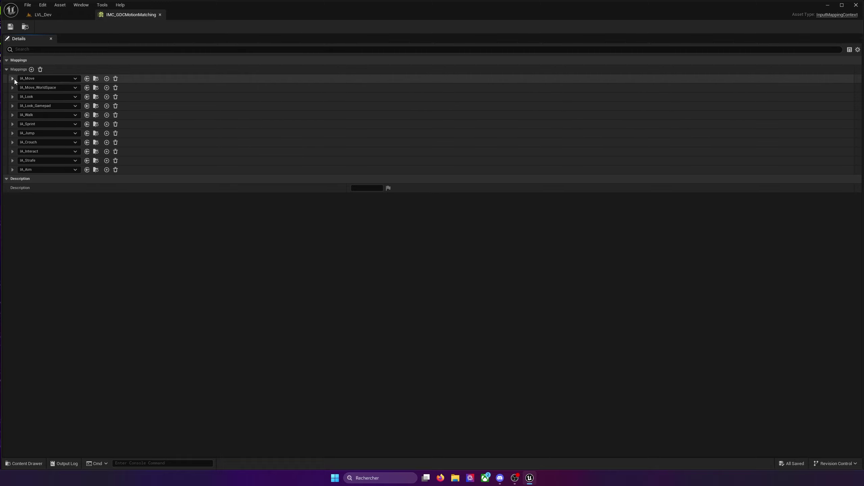
- Rebind IA_Move's W key to Z and A key to Q, then close the mapping context
{"action": "left_click", "coordinate": [12, 79]}
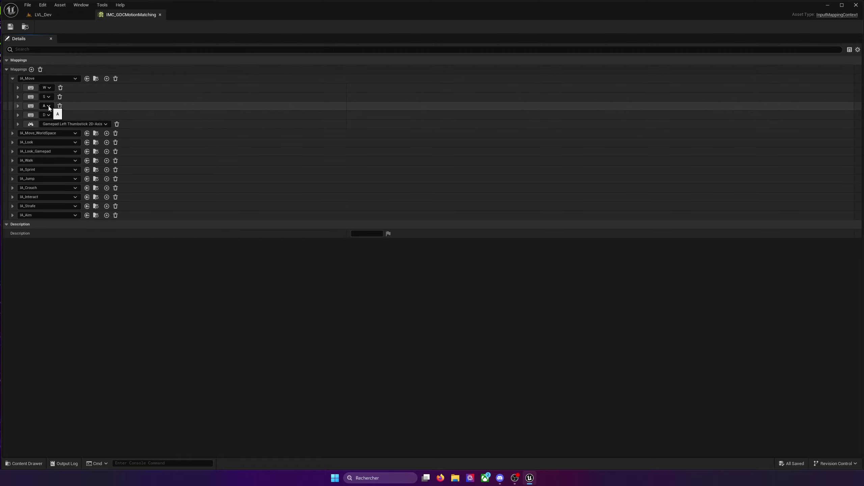
{"action": "left_click", "coordinate": [31, 87]}
{"action": "key", "text": "z"}
{"action": "left_click", "coordinate": [31, 106]}
{"action": "key", "text": "q"}
{"action": "left_click", "coordinate": [12, 79]}
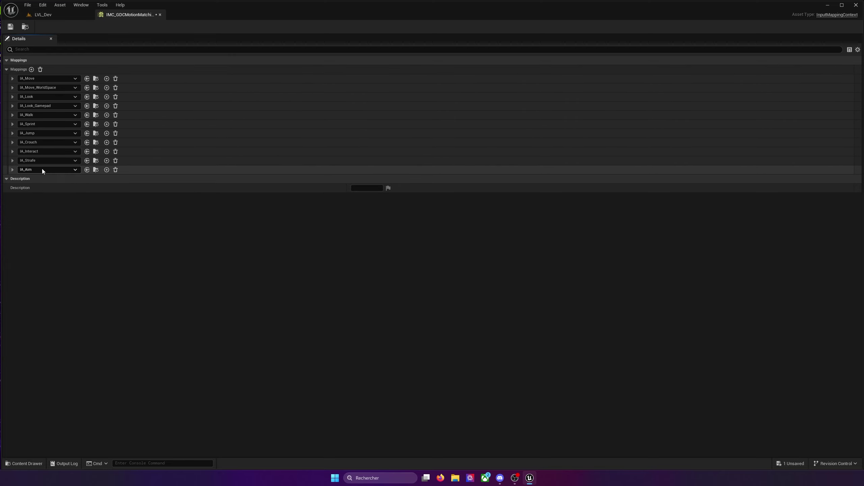
{"action": "middle_click", "coordinate": [133, 16]}
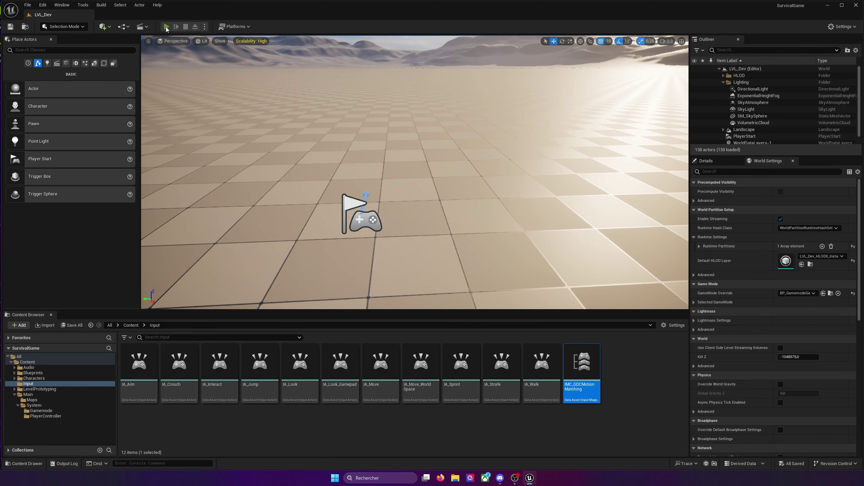
- Start a play session and run the mannequin forward with the Z key
{"action": "left_click", "coordinate": [167, 27]}
{"action": "key", "text": "z"}
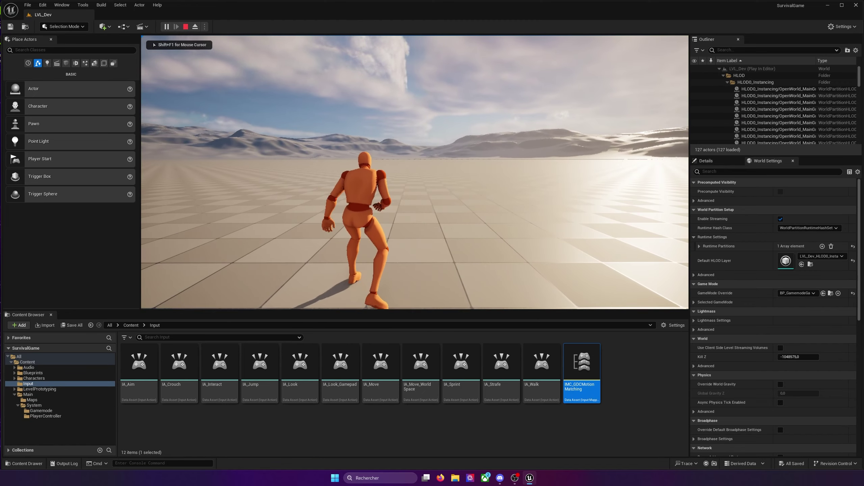